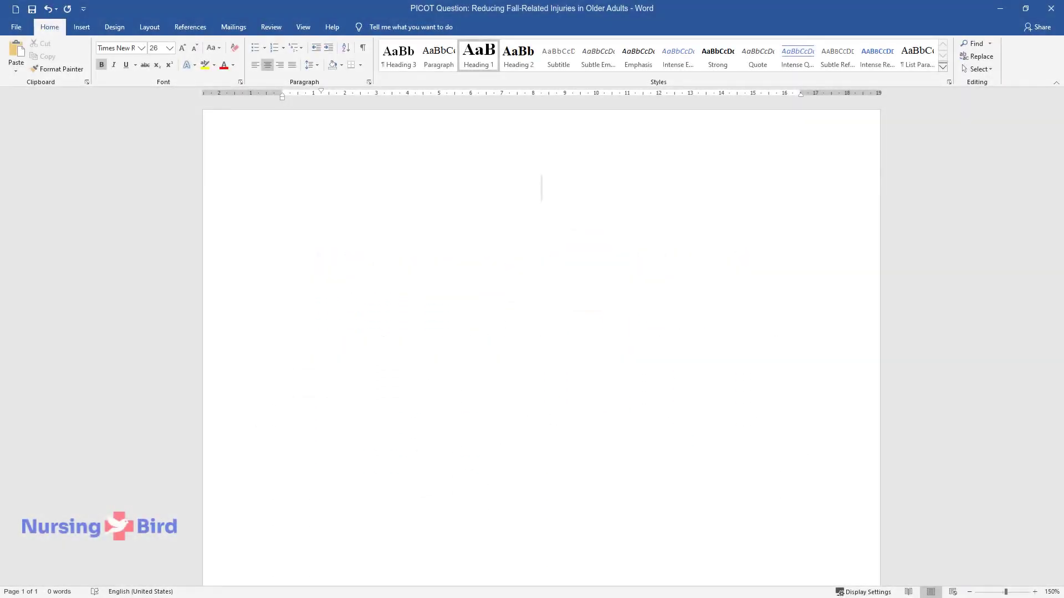
- Type the title 'PICOT Question: Reducing Fall-Related Injuries in Older Adults' and start a new paragraph
type("PICOT Questi")
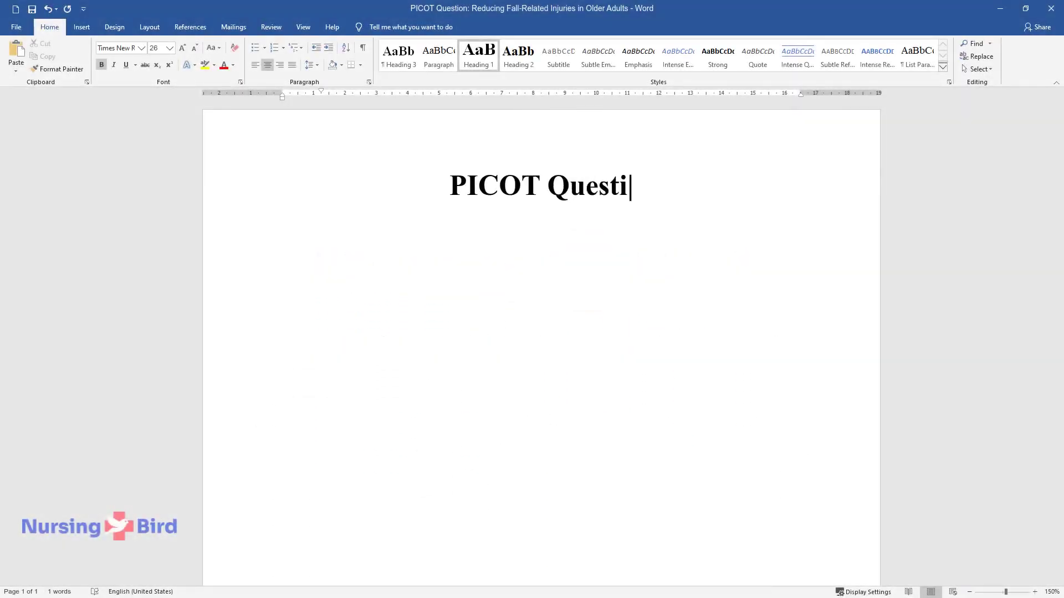
type("on: Reducing Fall-Related ")
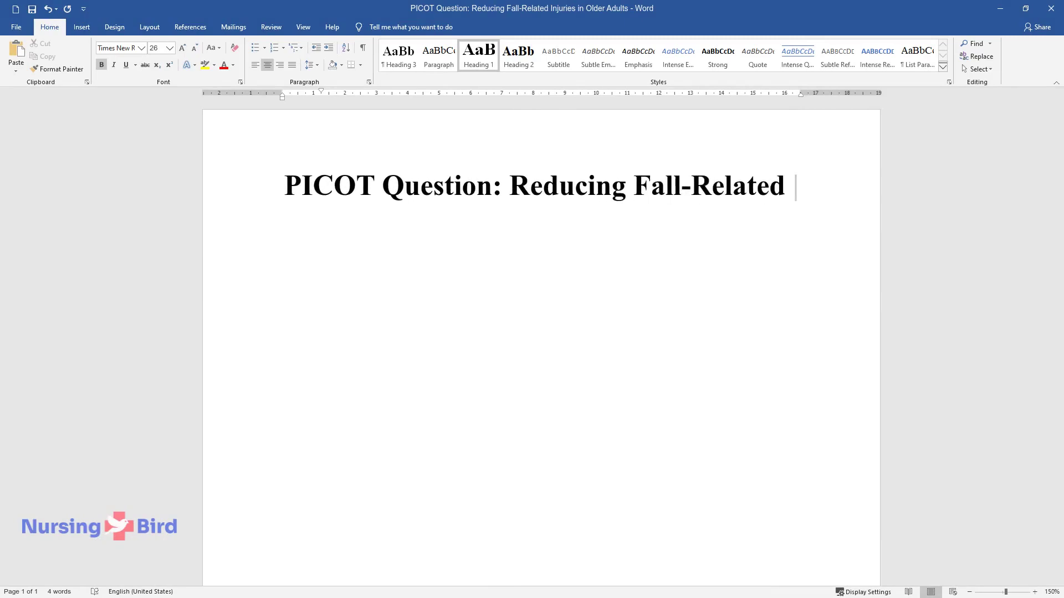
type("Injuries in Older Adults")
key("Return")
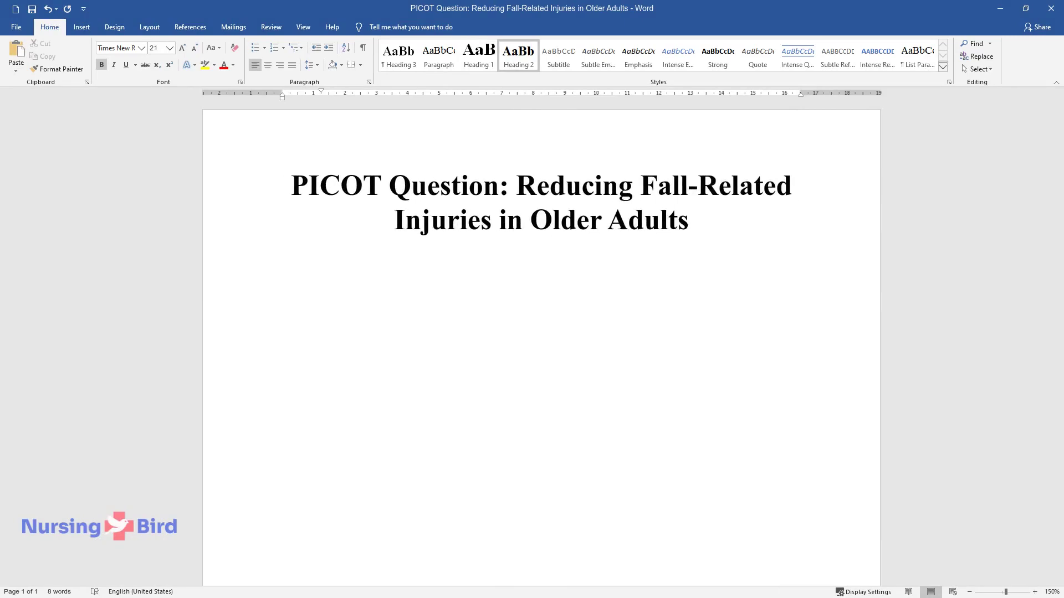
- Add an 'Introduction' heading with a paragraph outlining the PICOT question on fall-related improvements
type("Introduction")
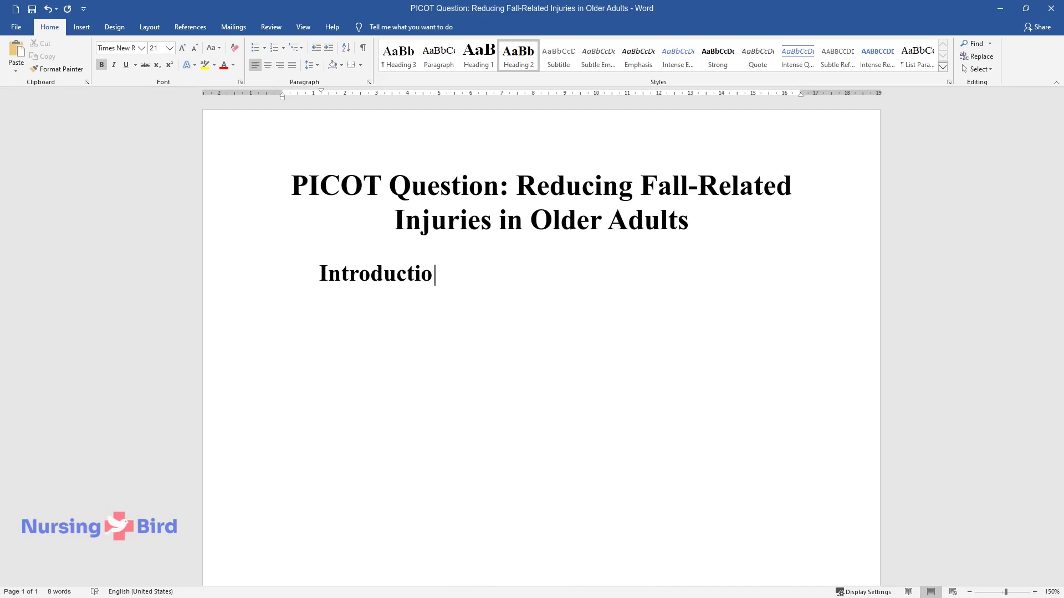
key("Return")
type("This paper")
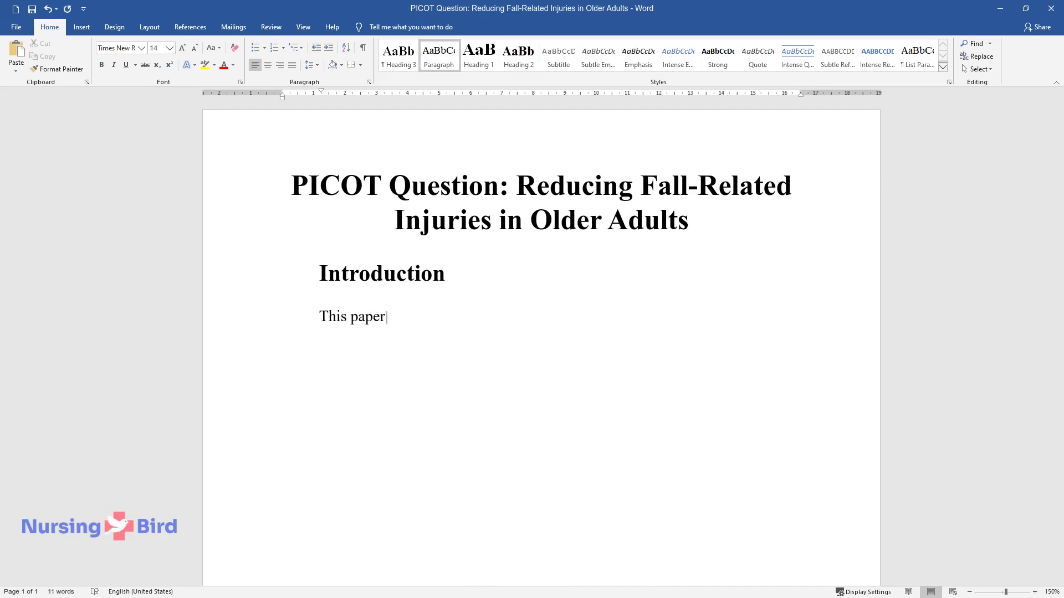
type(" will explore the PICOT question re")
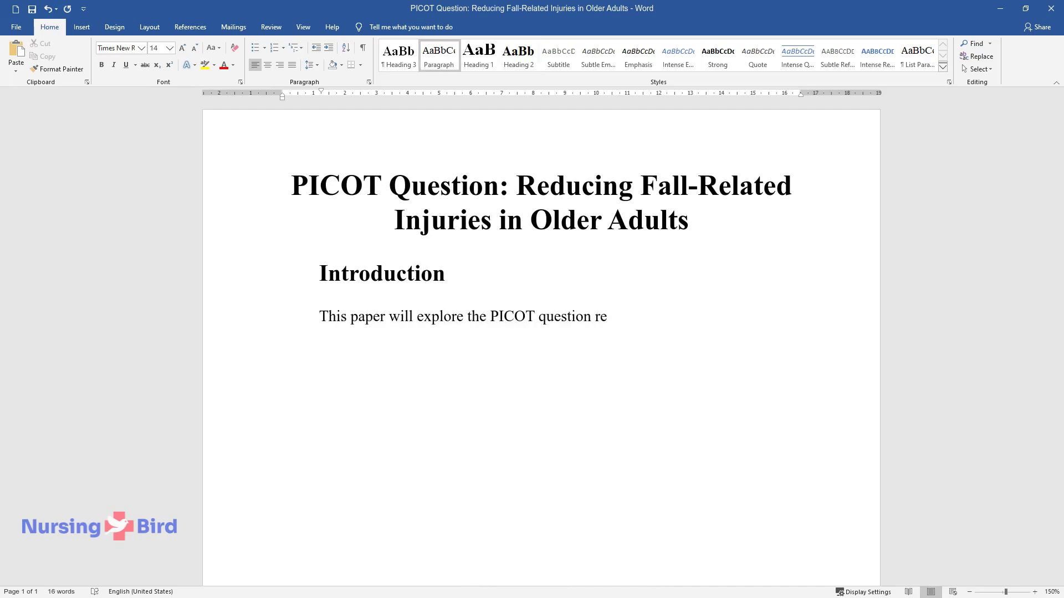
type("lated to the potential improvements ")
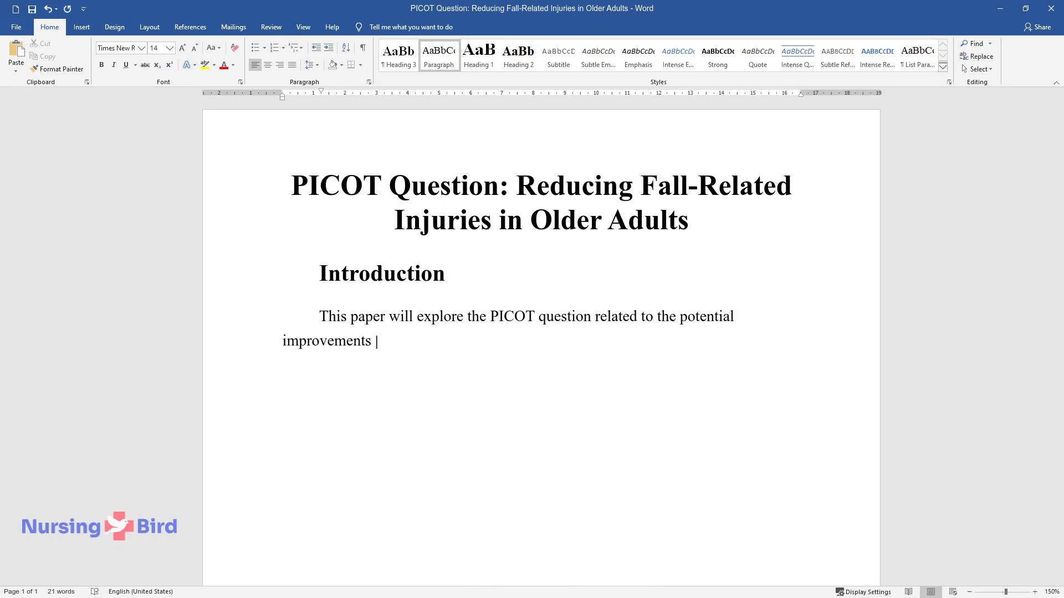
type("in the quality of life of a target p")
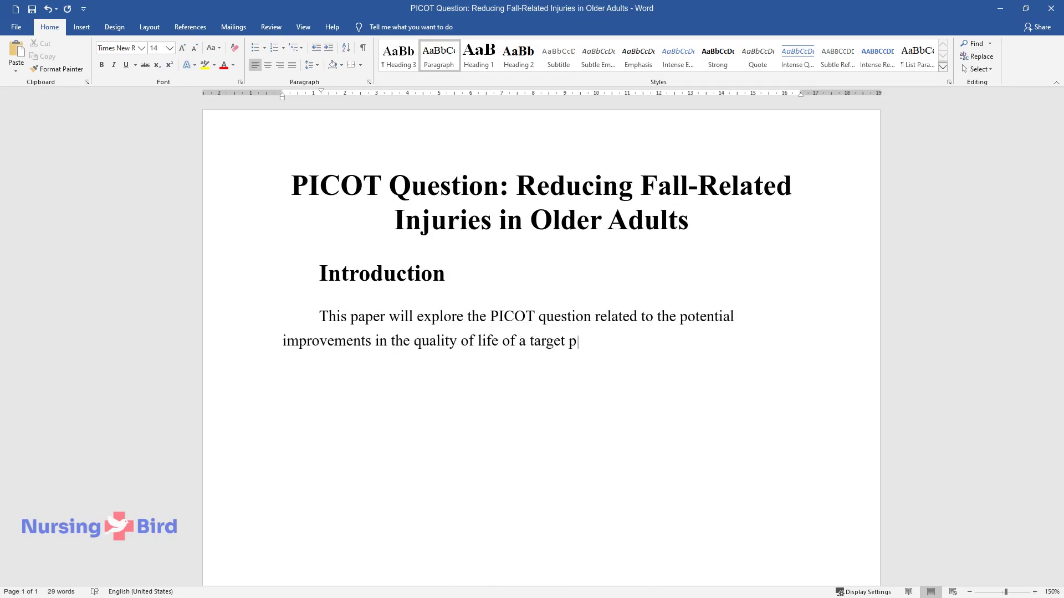
type("opulation. The question calls for r")
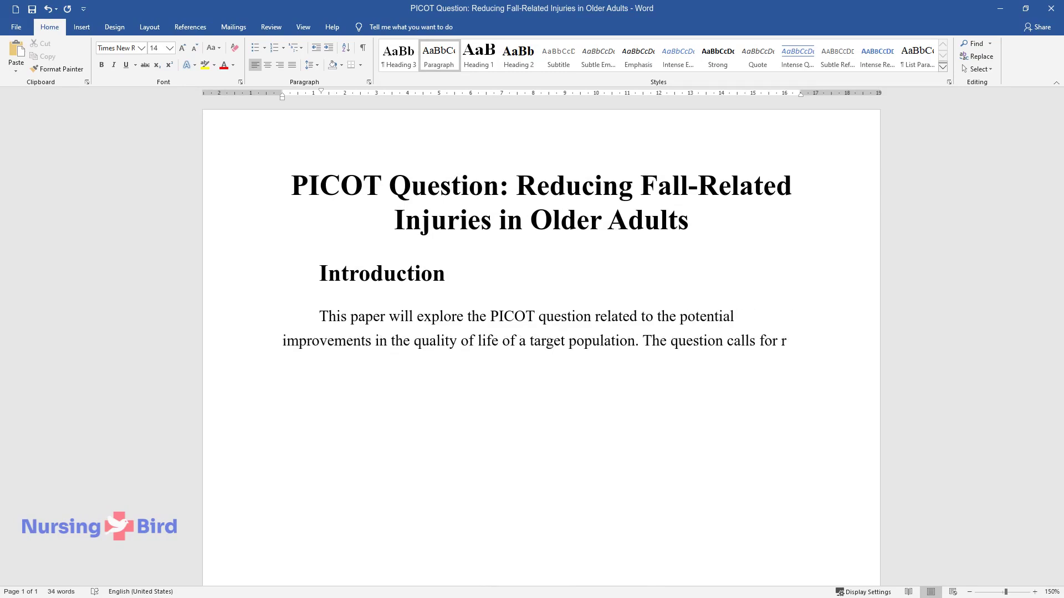
type("esearch on the best method of reducing fall-related injuries in adults ")
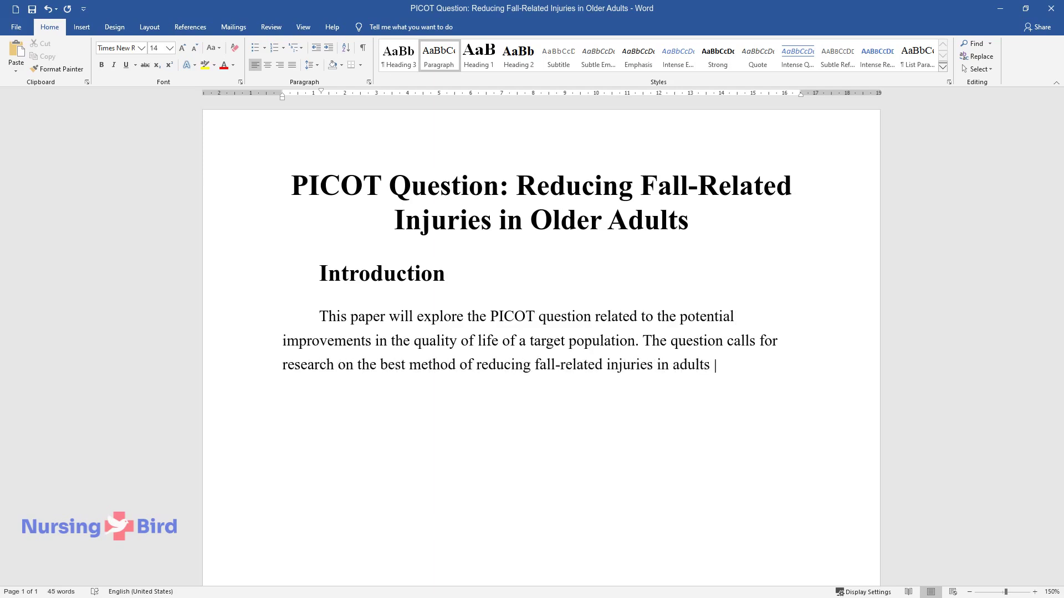
type("65 years old and ol")
type("der. The answer to")
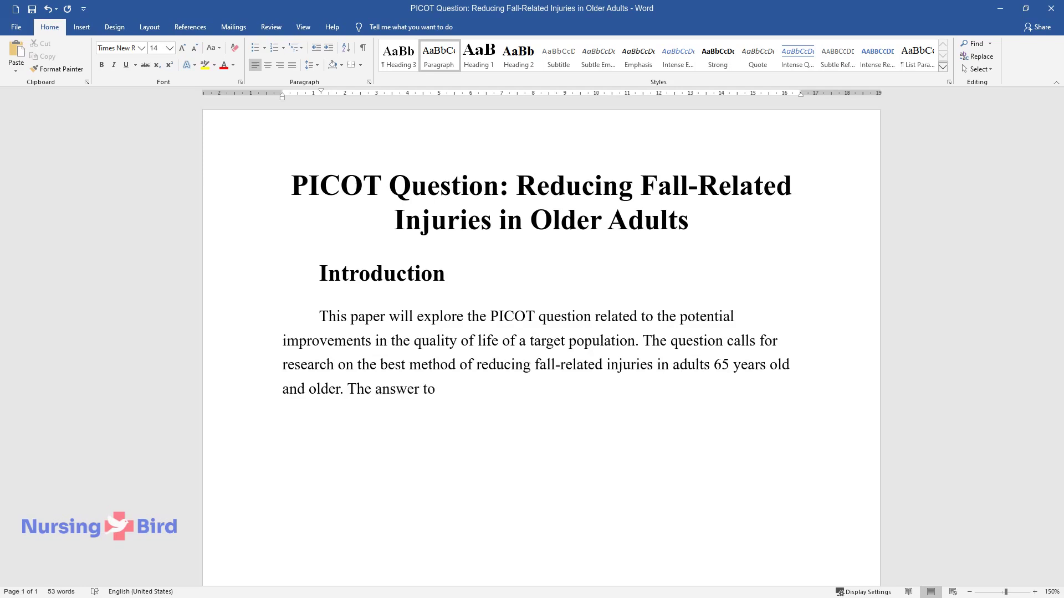
type(" this question is synthesized by ex")
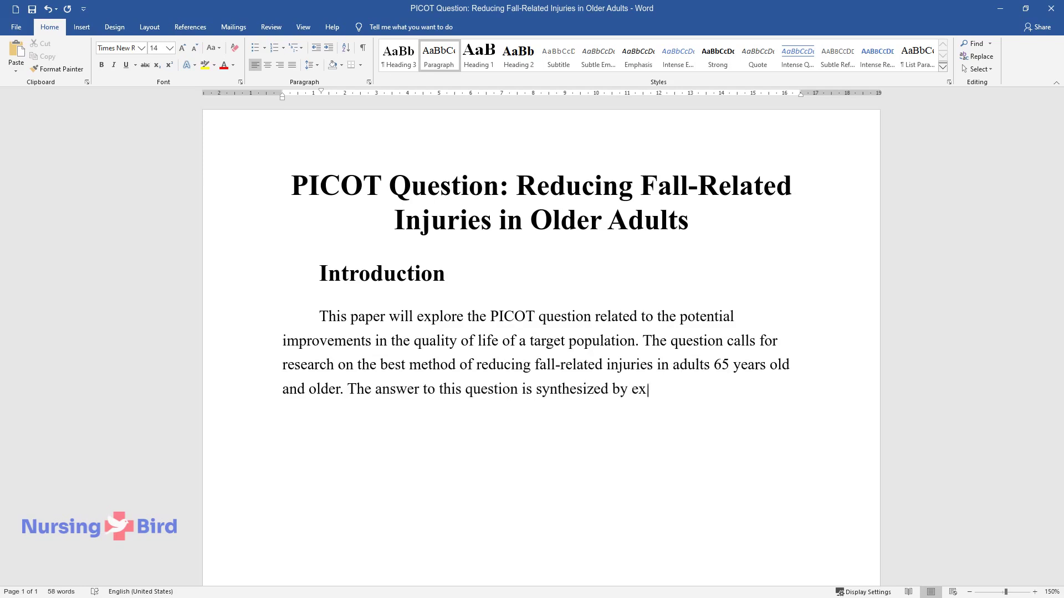
type("amining the evidence from several pe")
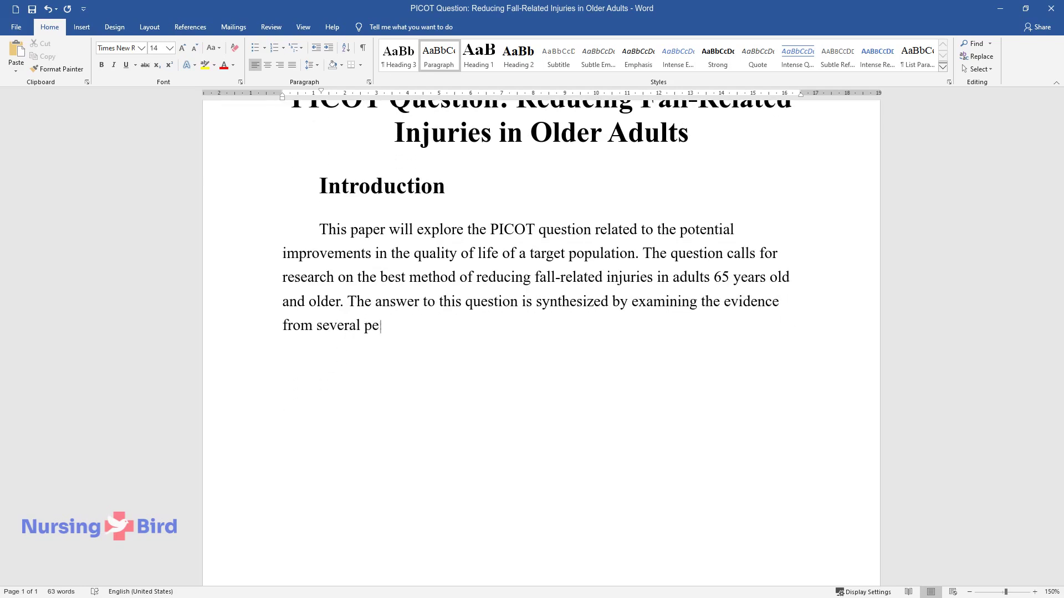
type("er-reviewed articles regarding the a")
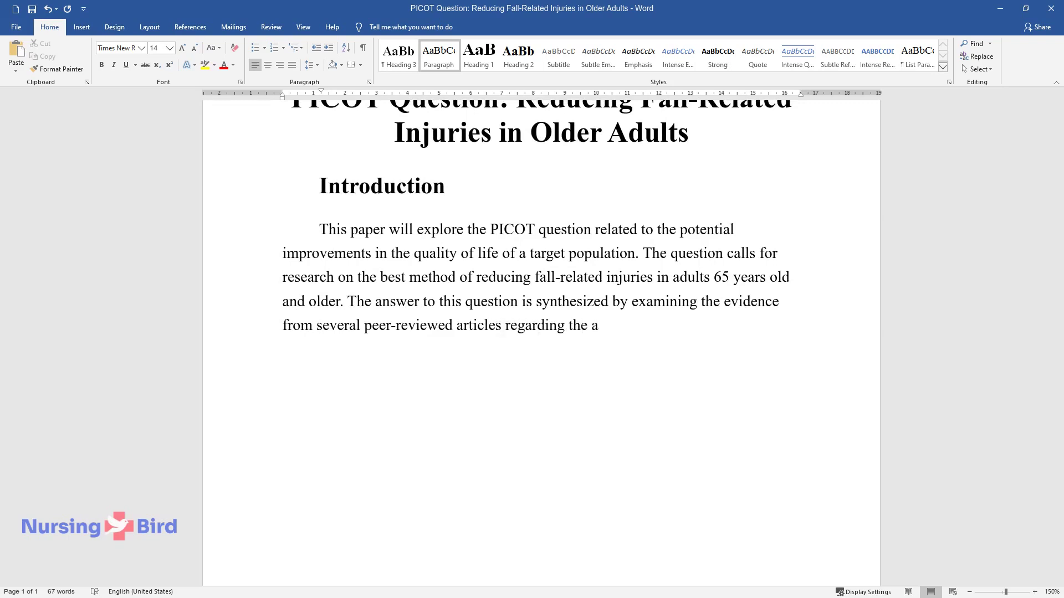
type("lleviation of fall-related injuries")
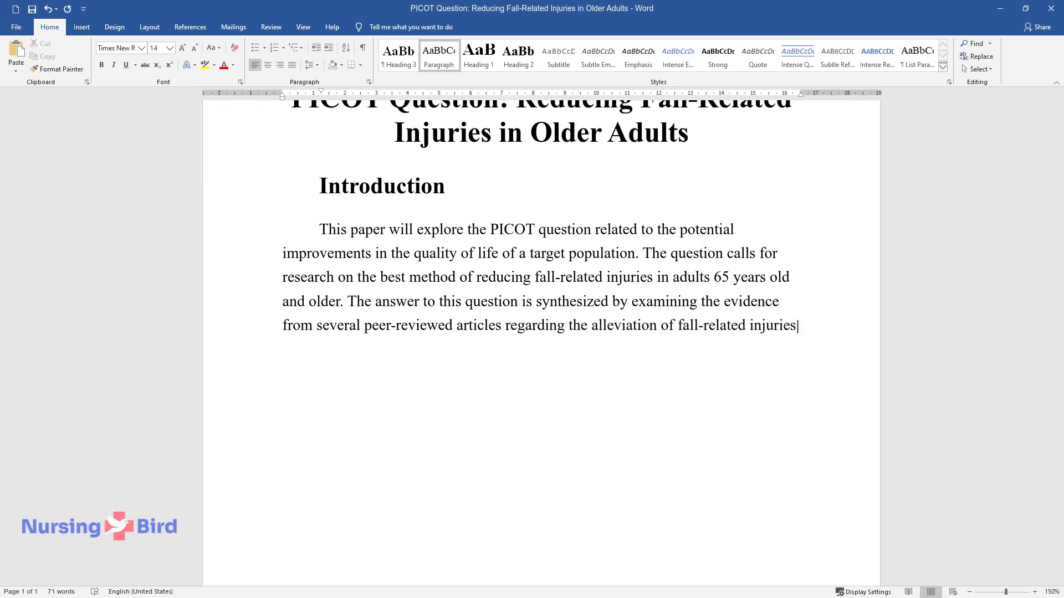
type(" among older people. Additional deta")
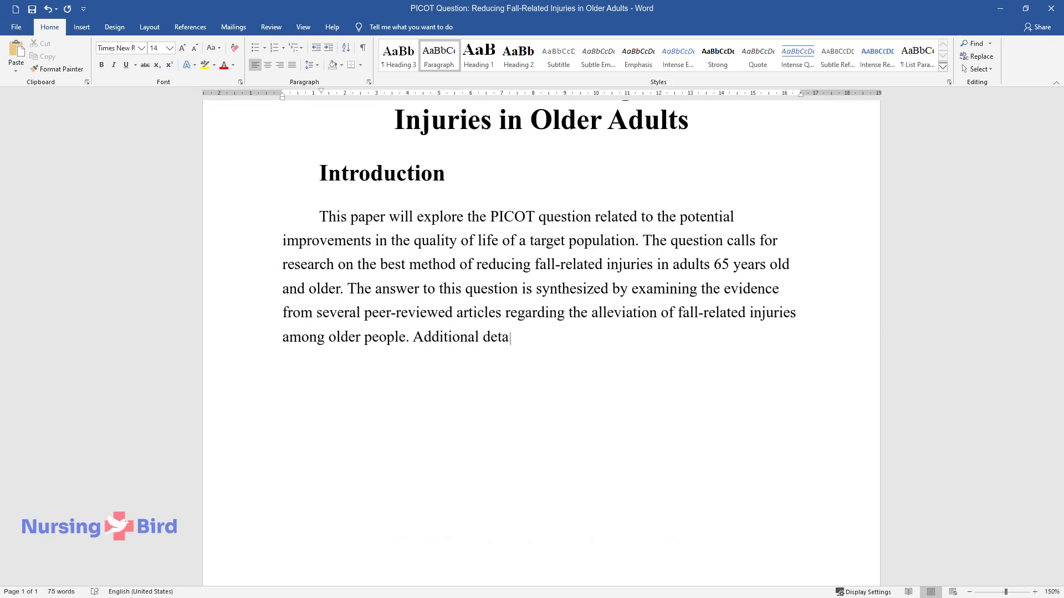
type("ils will be provided to prove the im")
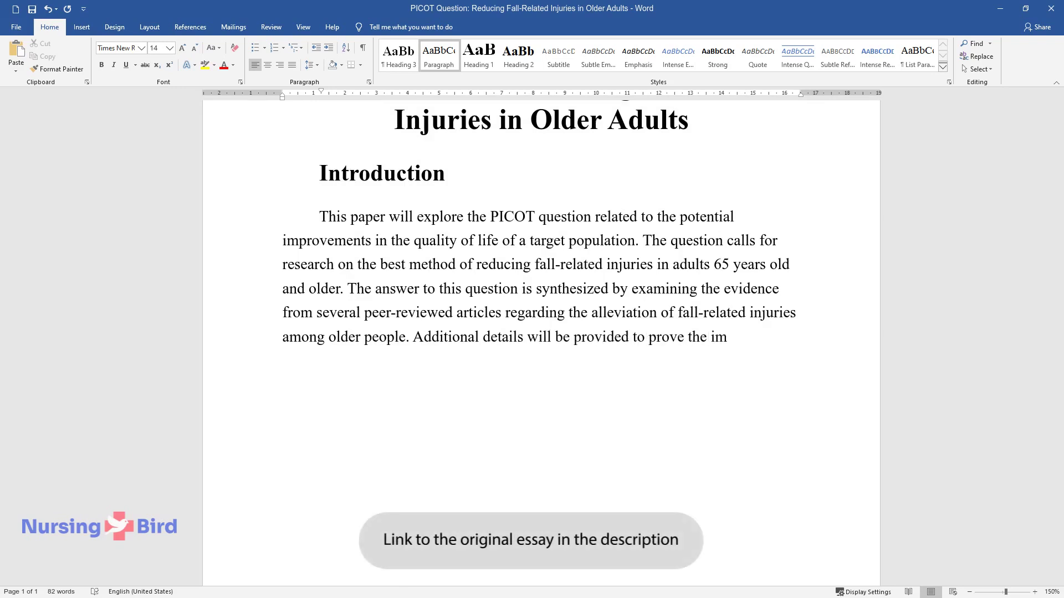
type("portance of the issue, the necessity")
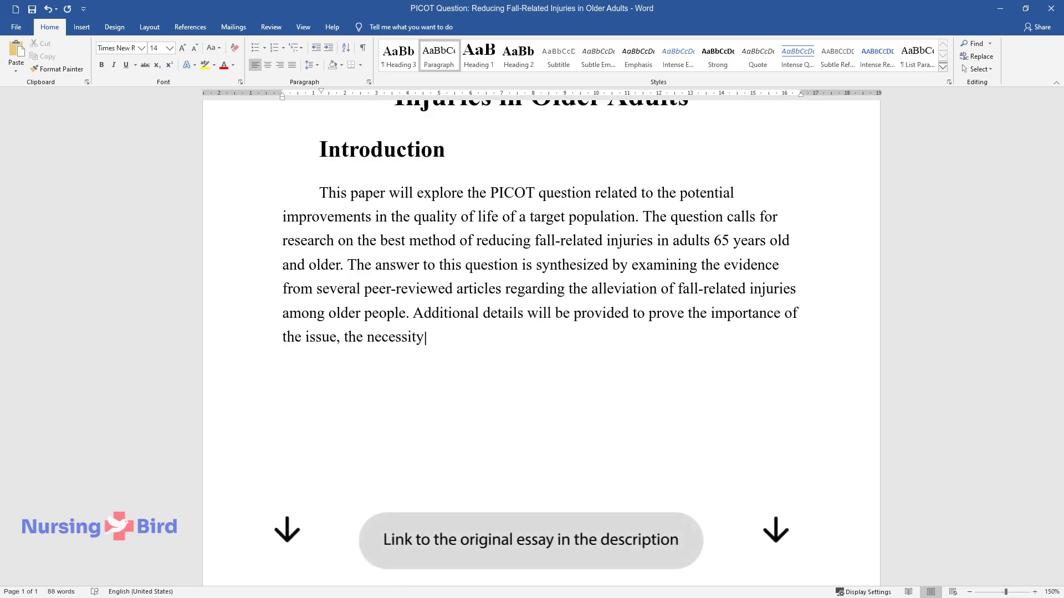
type(" of the comparison of selected meth")
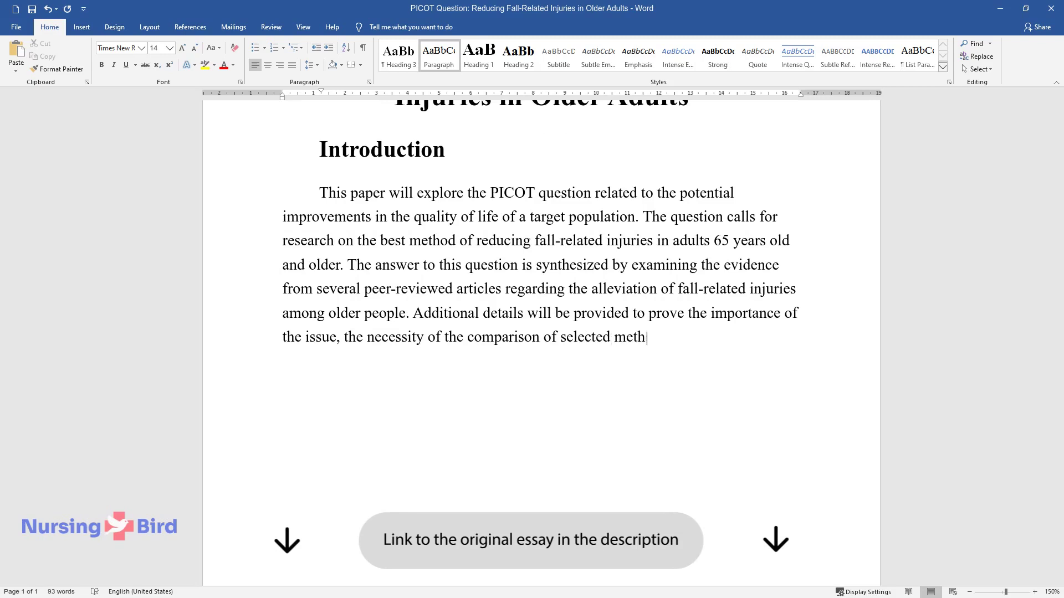
type("ods of its solution, and the recommendations that stem from it.")
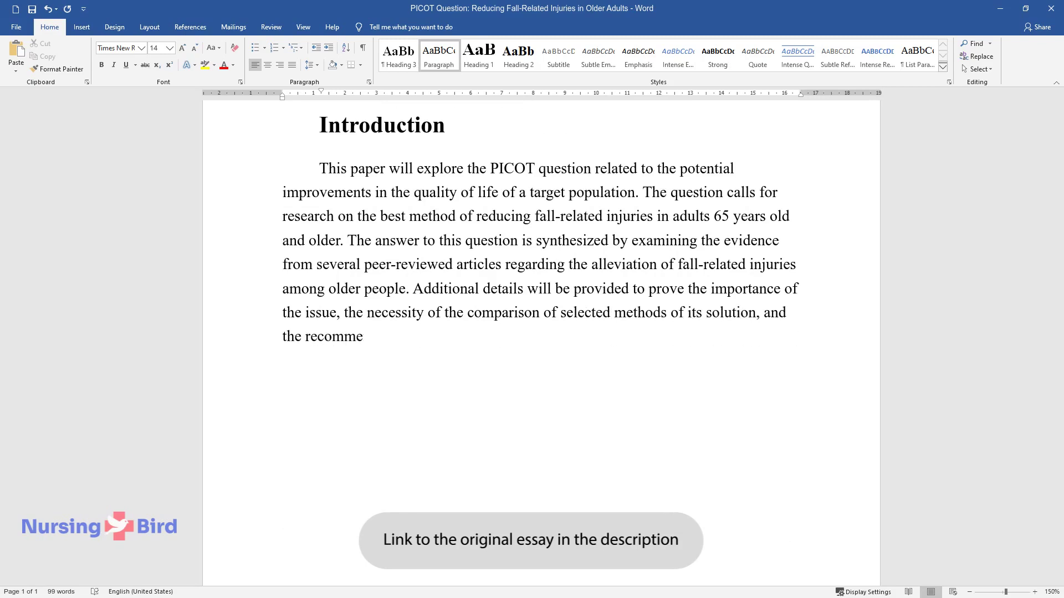
left_click(382, 120)
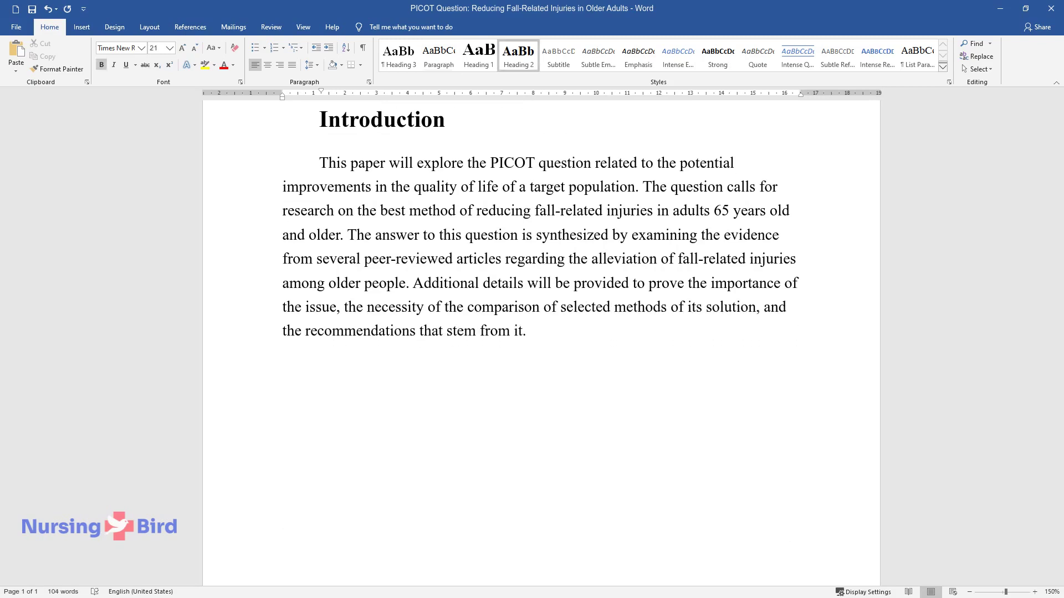
- Add the 'Practice Issue' heading and its paragraph on finding the most suitable improvement source
type("Practice Issue")
key("Return")
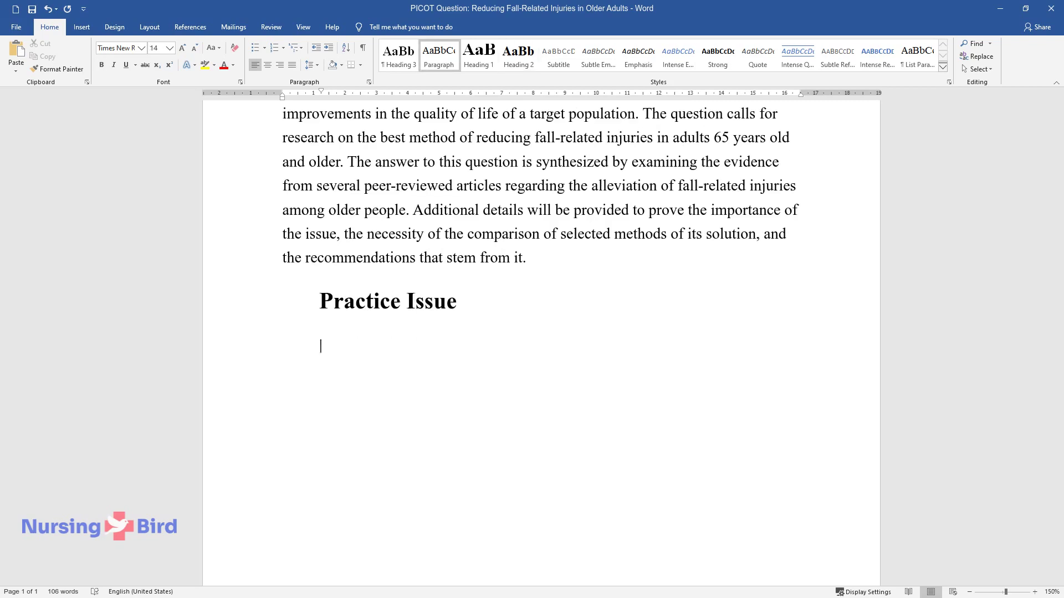
type("The primary is")
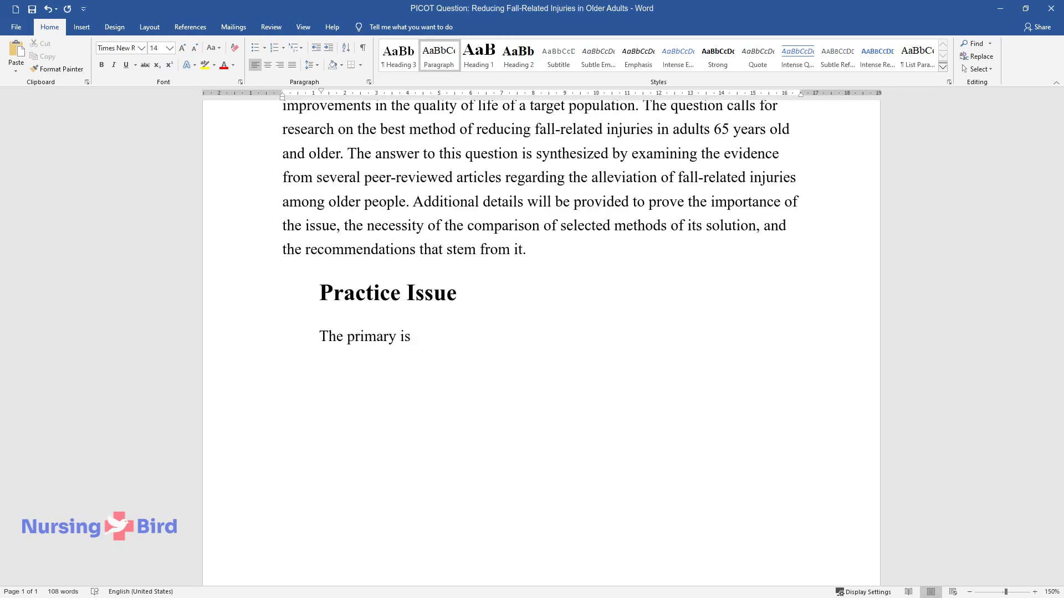
type("sue in practice is the determinat")
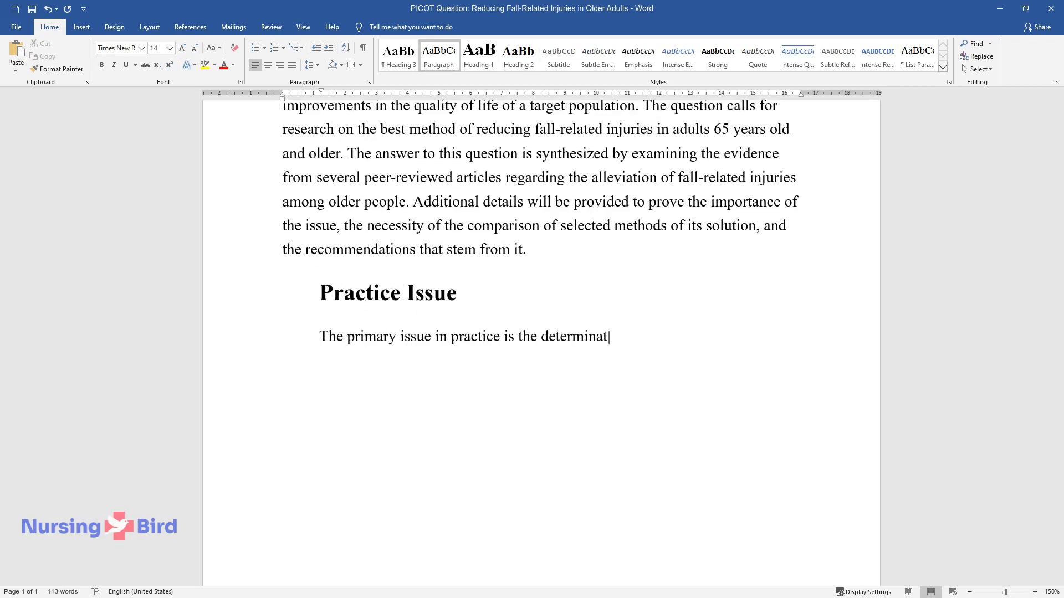
type("ion of the most suitable source of improvement of ")
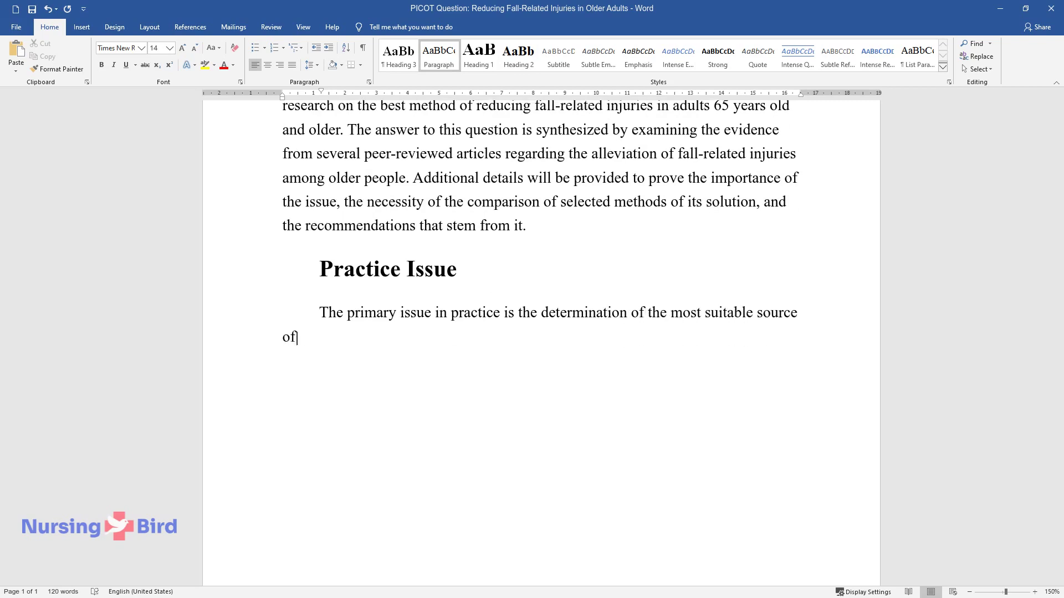
type("fall rates for a")
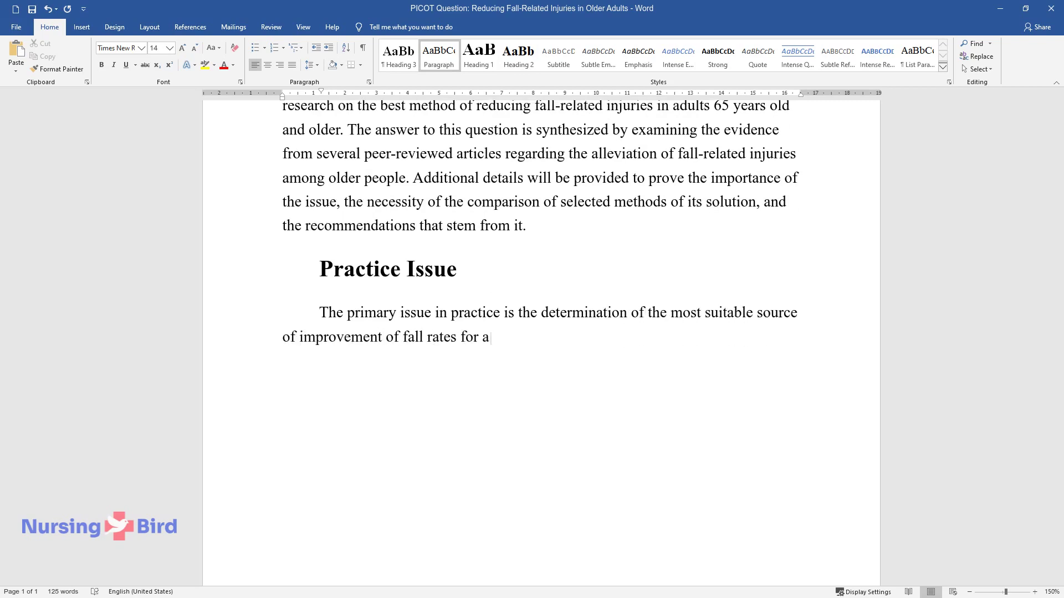
type("n individual over 65 years old. In")
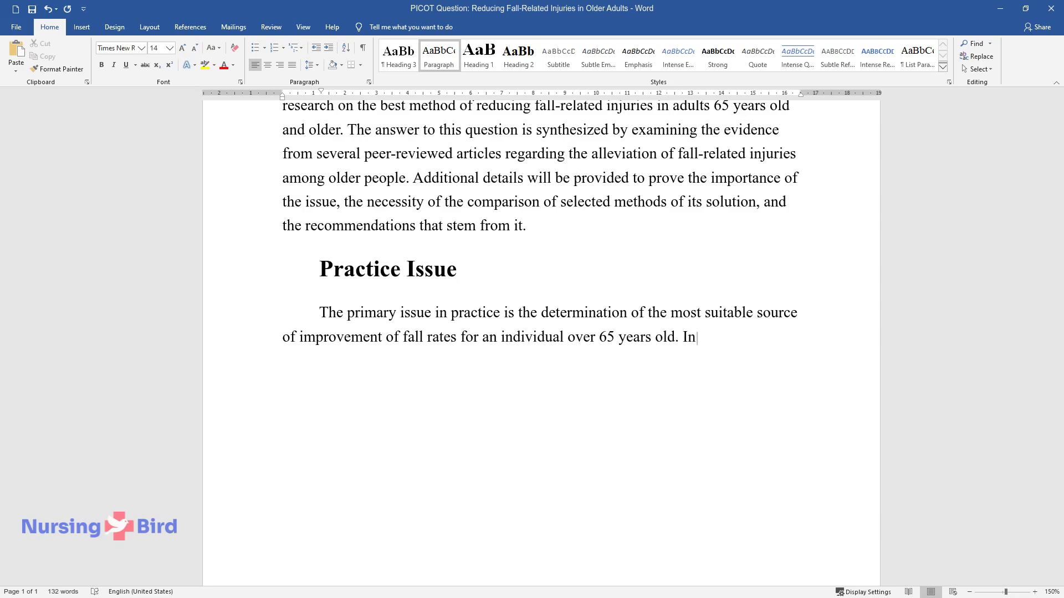
type(" practice, the reason behind falls")
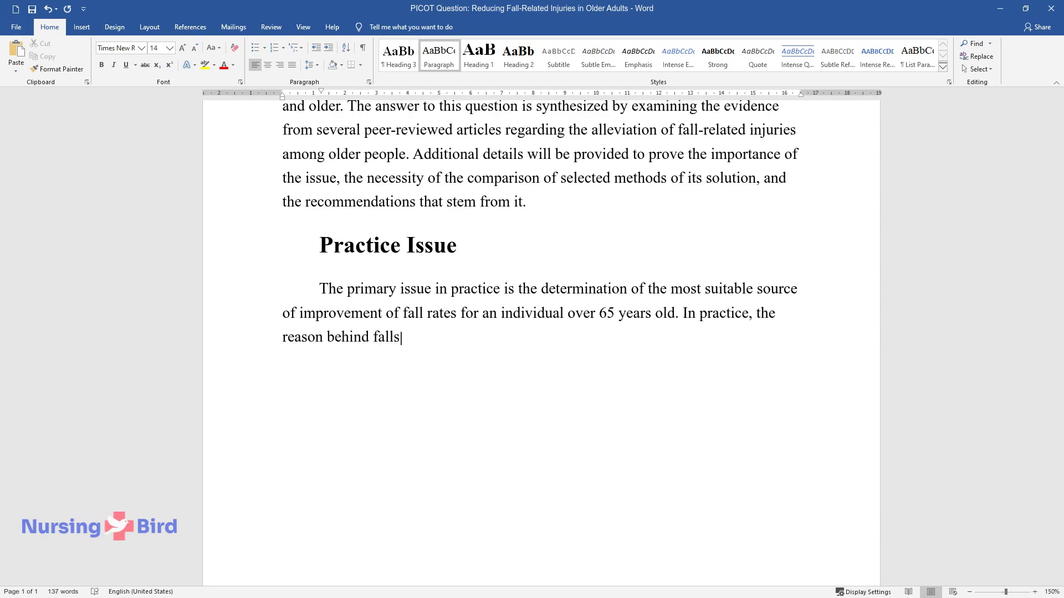
type(" can include both decreased bone")
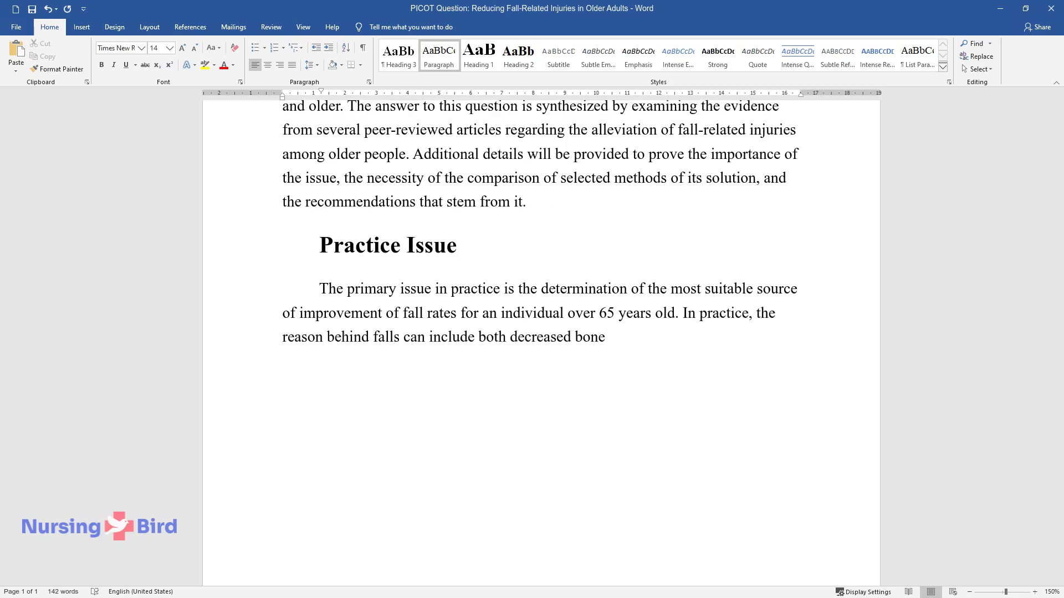
type(" density and side effects of drugs, making additional presc")
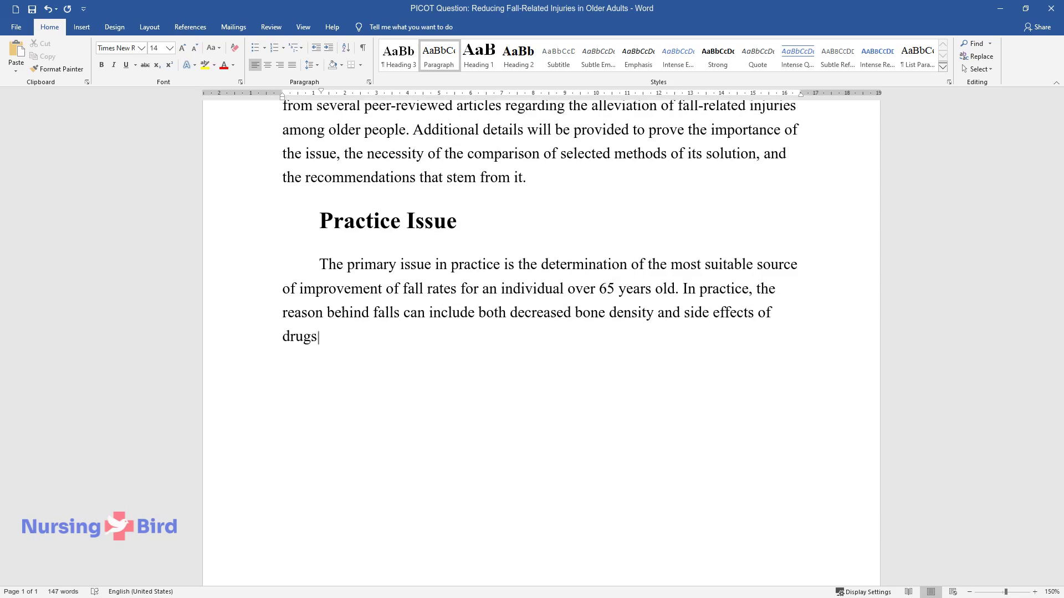
type("riptions ")
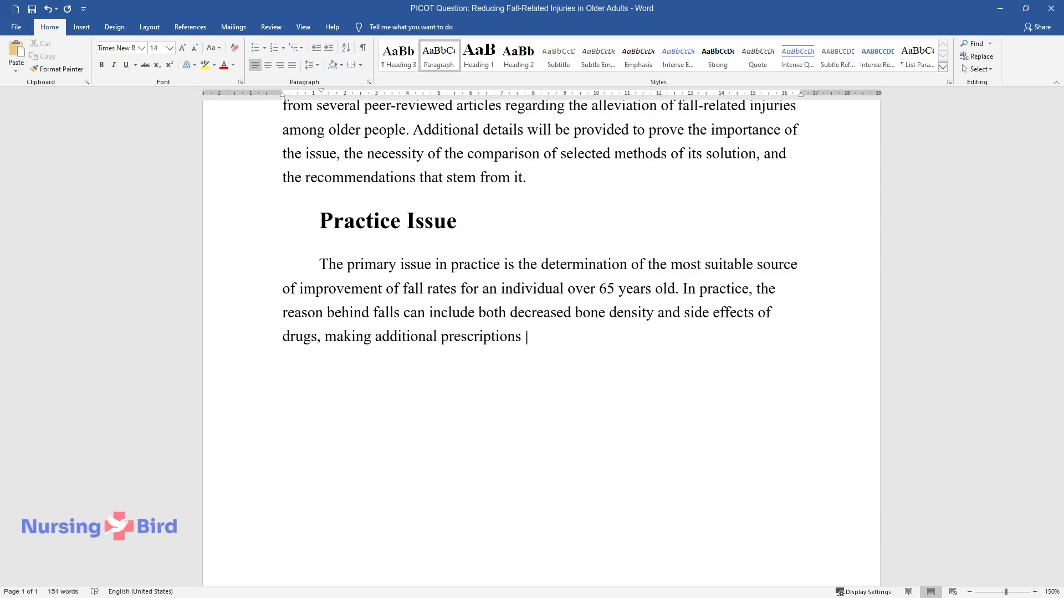
type("potentially unviable as a method")
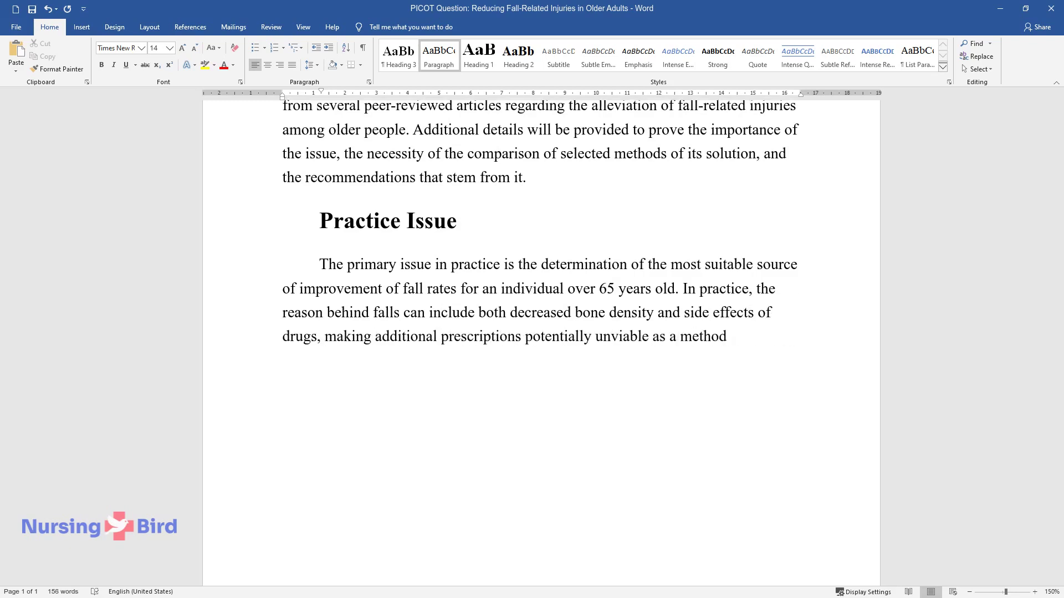
type(" for issue resolution.")
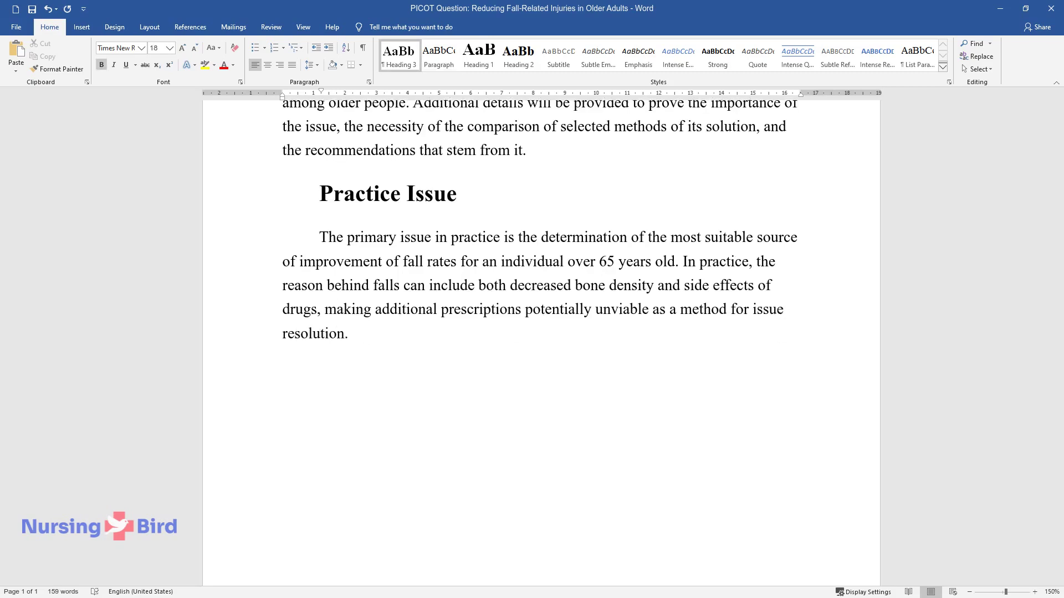
key("Return")
type("Practice Issue Importa")
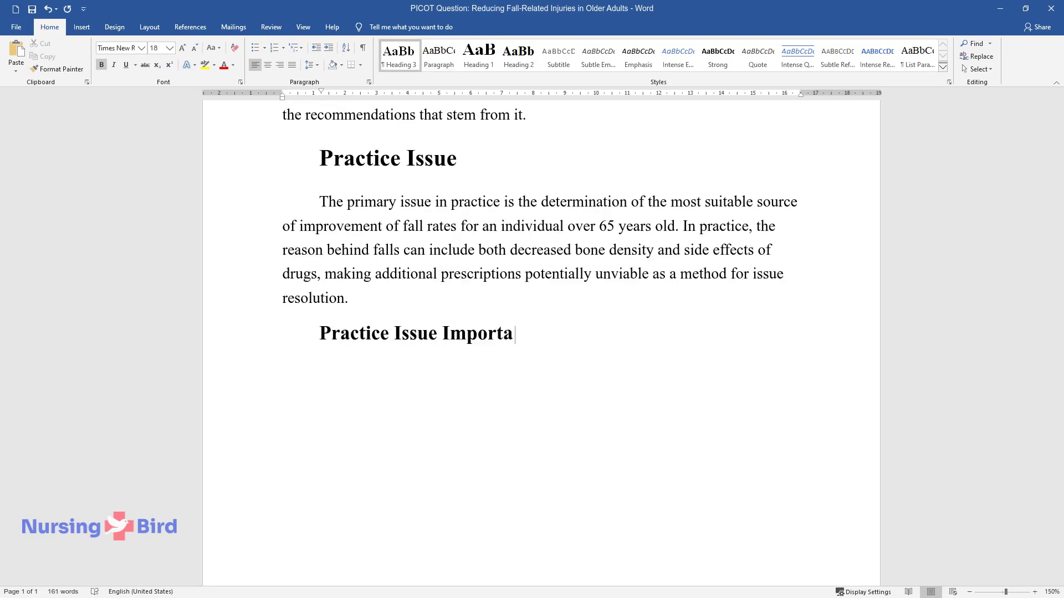
type("nce")
- Write the paragraph under 'Practice Issue Importance' on falls causing traumas in older adults
key("Return")
type("Falls constit")
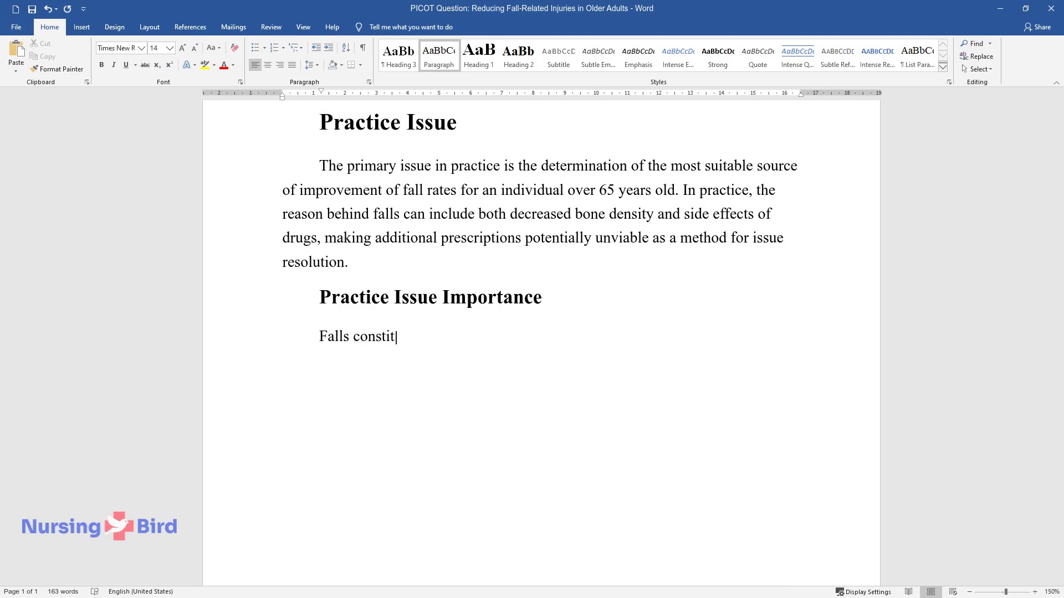
type("ute a high number of reasons for tr")
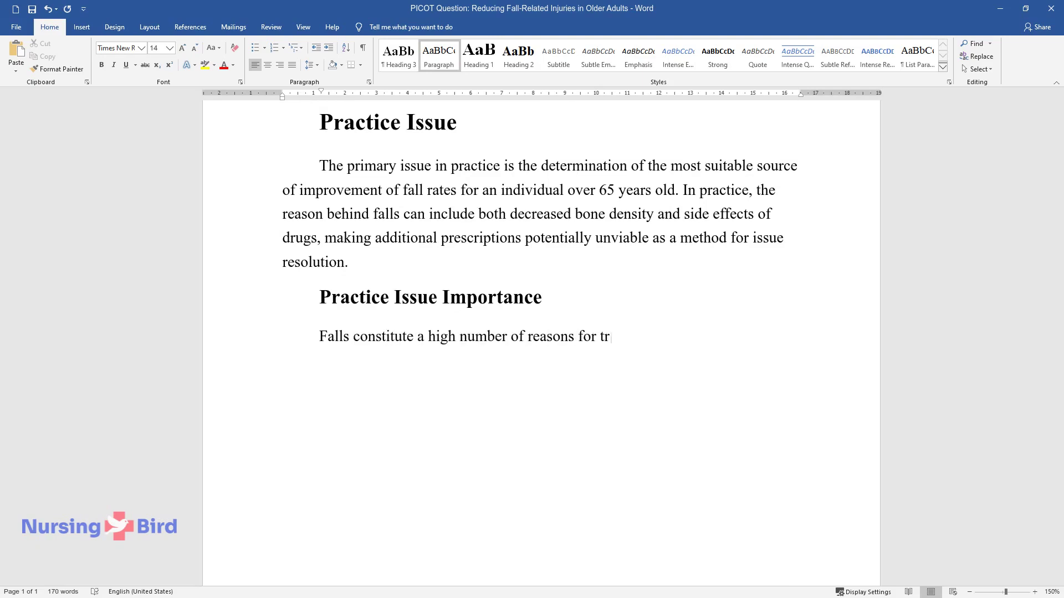
type("aumas in older adults, leading to e")
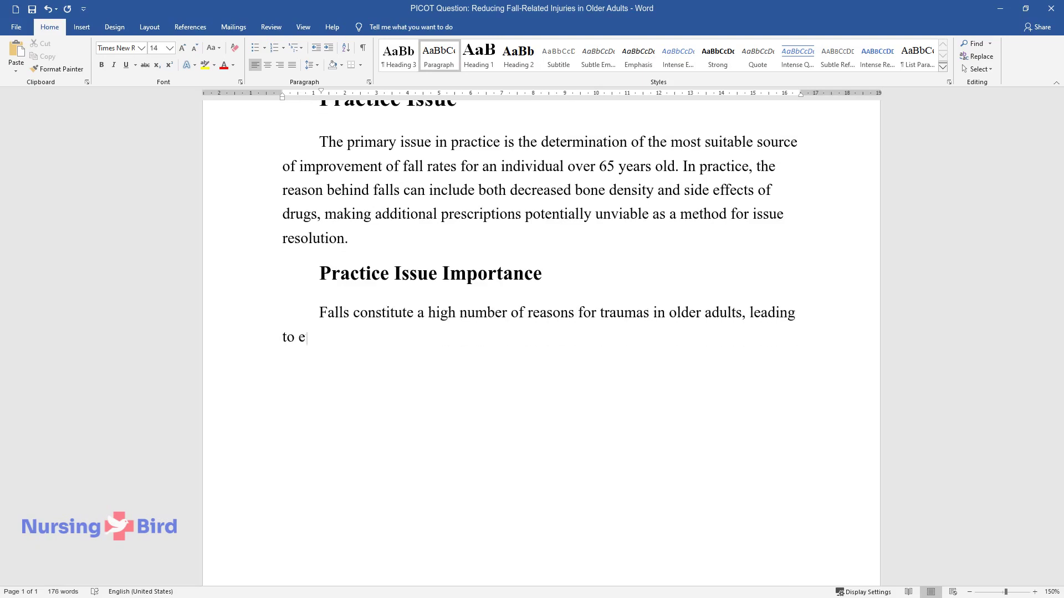
type("xcessive yet preventable healthcare")
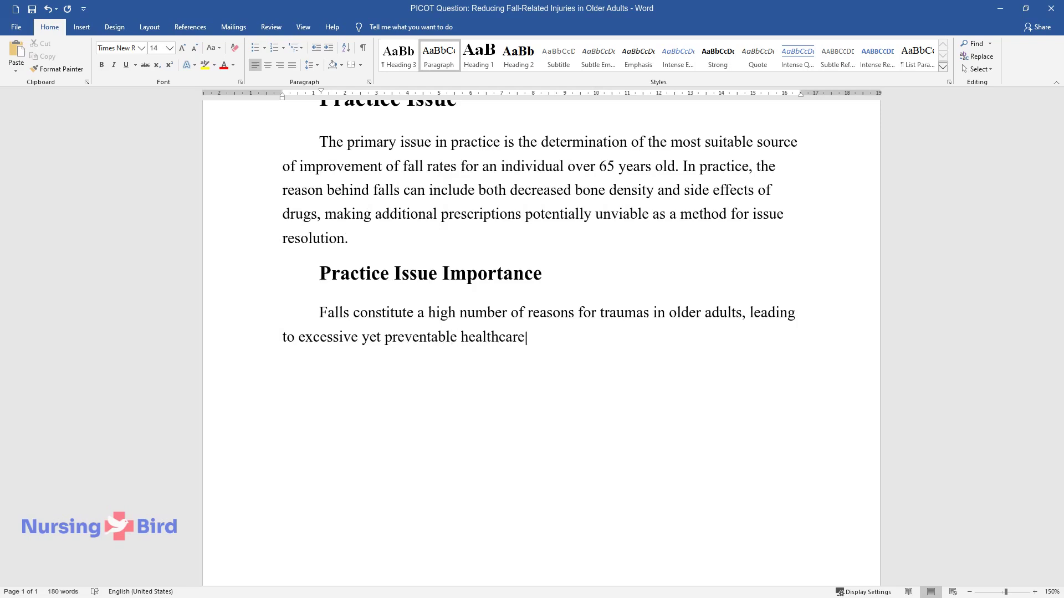
type(" expenses. Further examination of t")
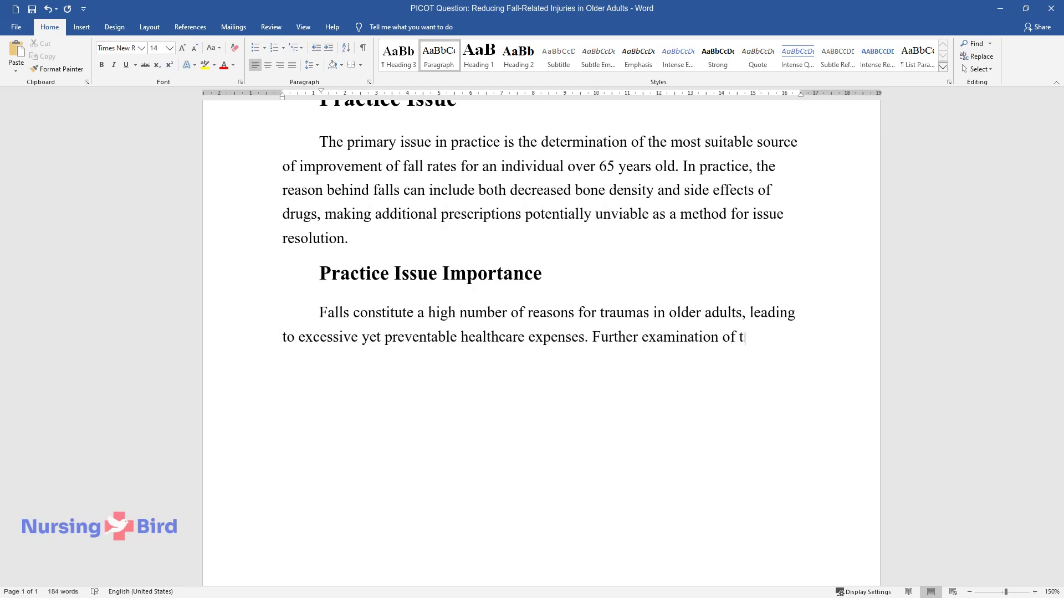
type("his issue can reveal the most optim")
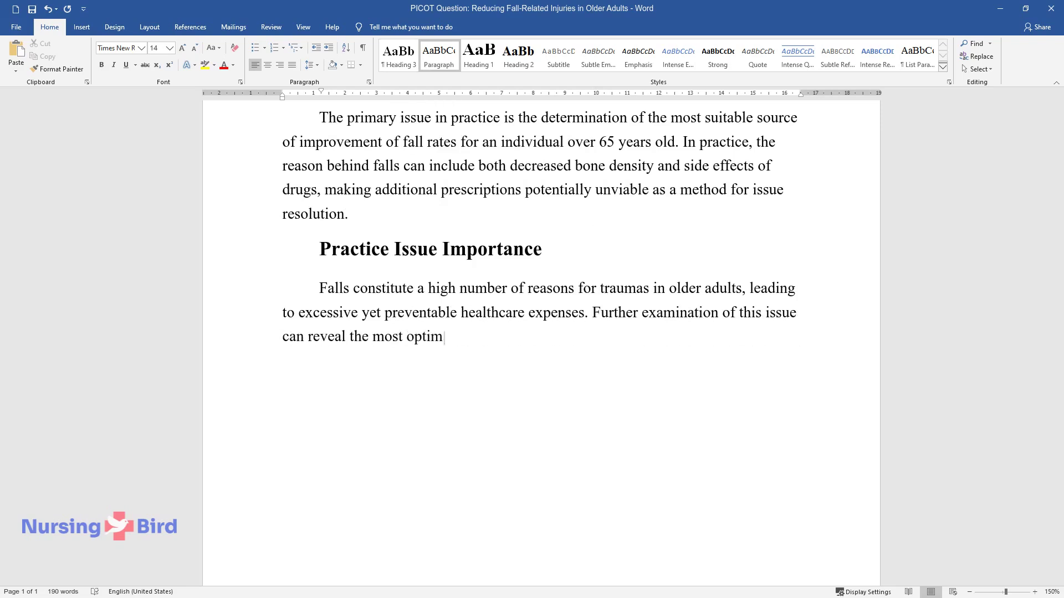
type("al set of recommendations for the t")
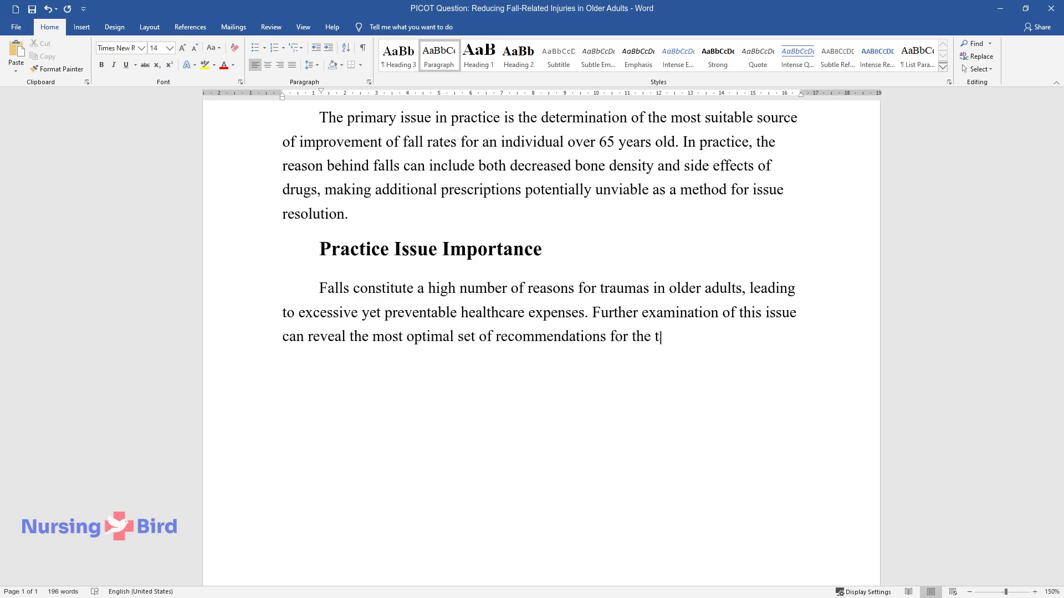
type("arget population that would")
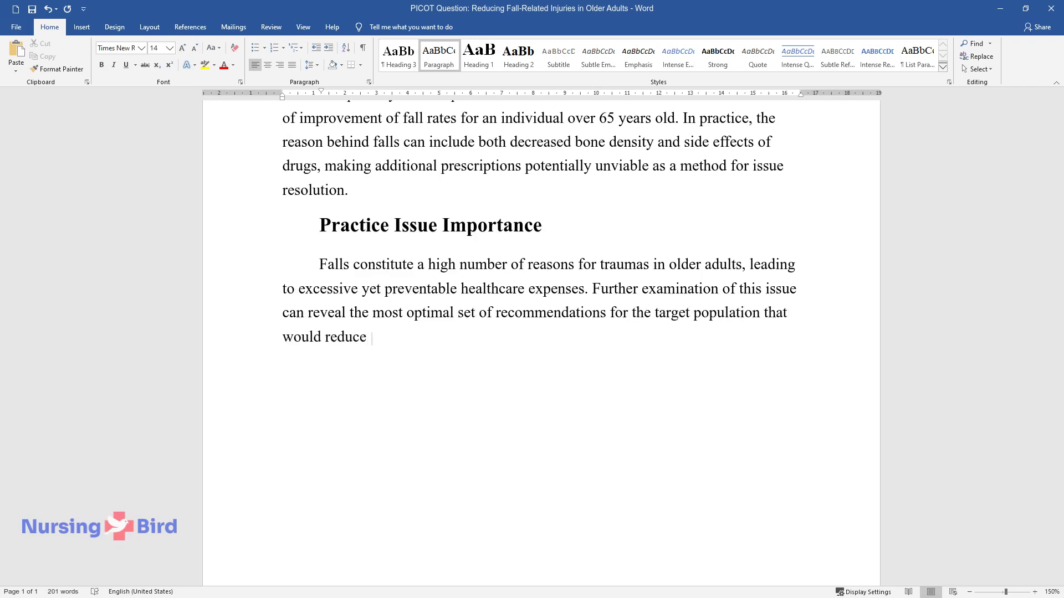
type(" reduce its severity.")
- Add a 'PICOT Question' Heading 2 with the Vitamin D question, then start the (P) Population bullet
key("Return")
key("ctrl+alt+2")
type("PICOT Question")
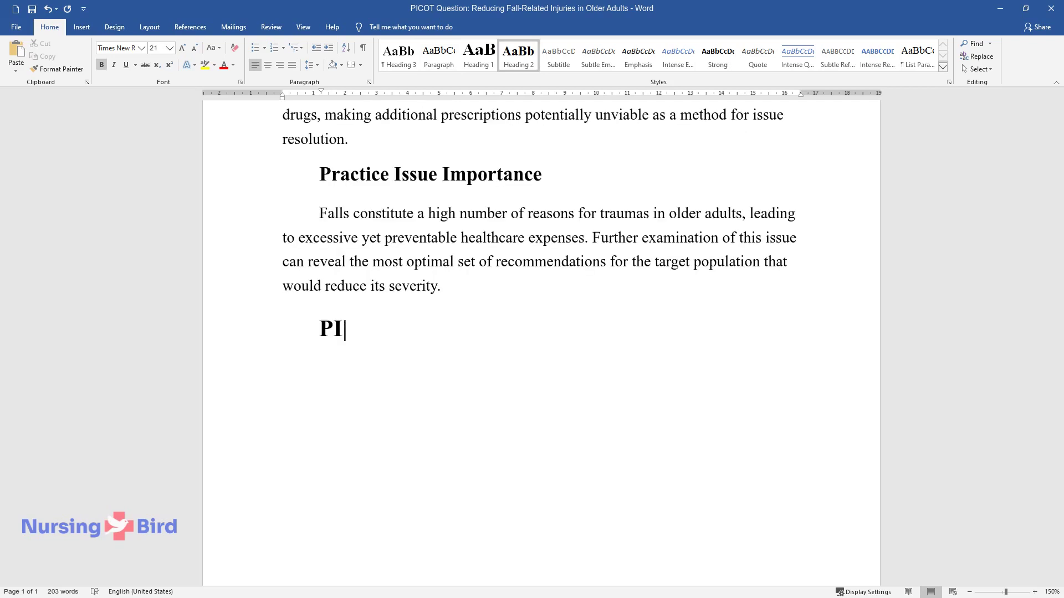
key("Return")
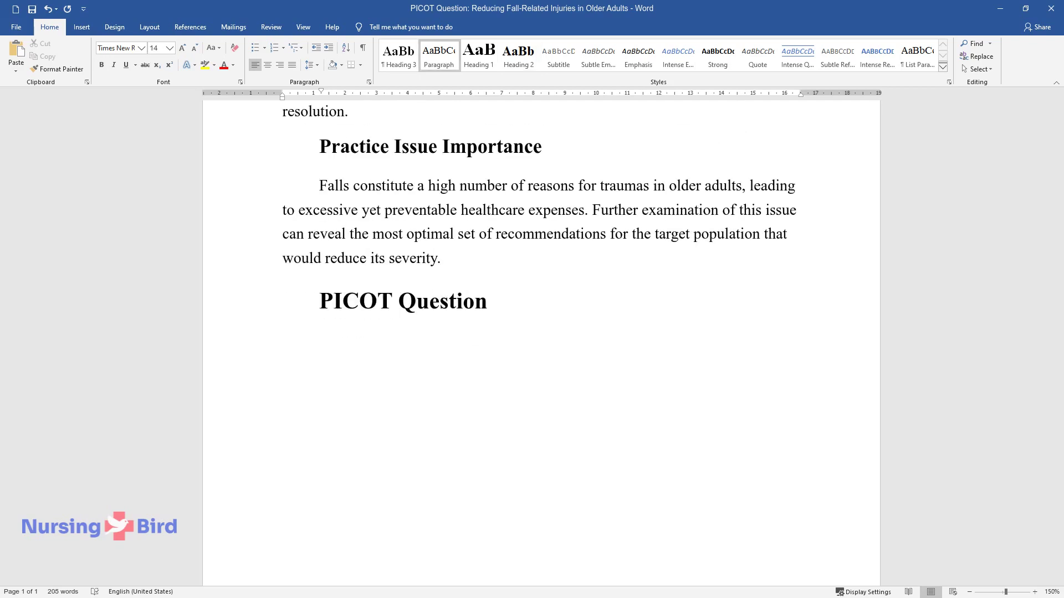
type("In adults older than 65 with")
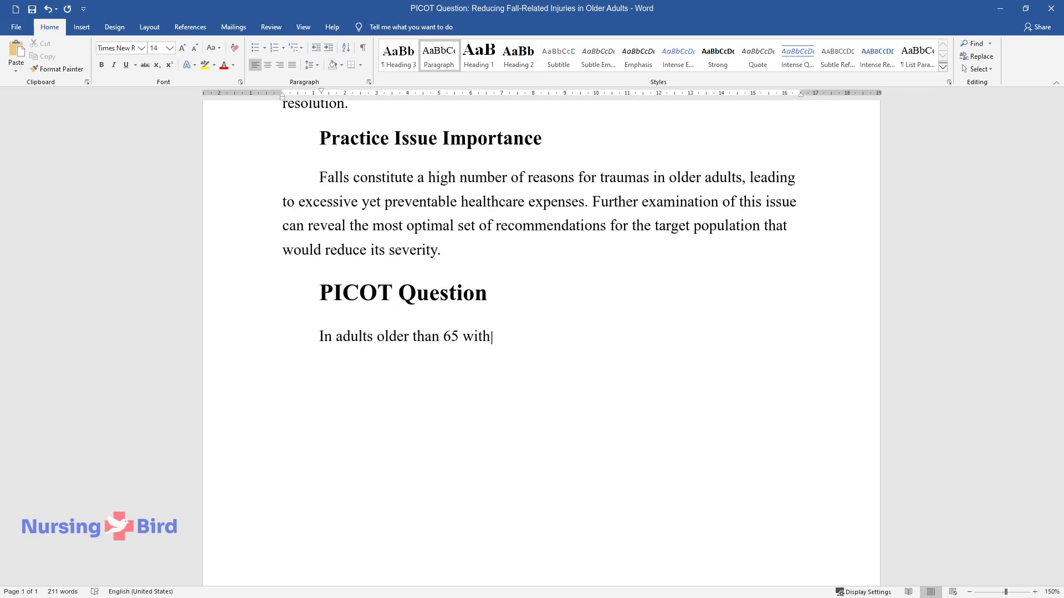
type(" the risk of falls, does the use")
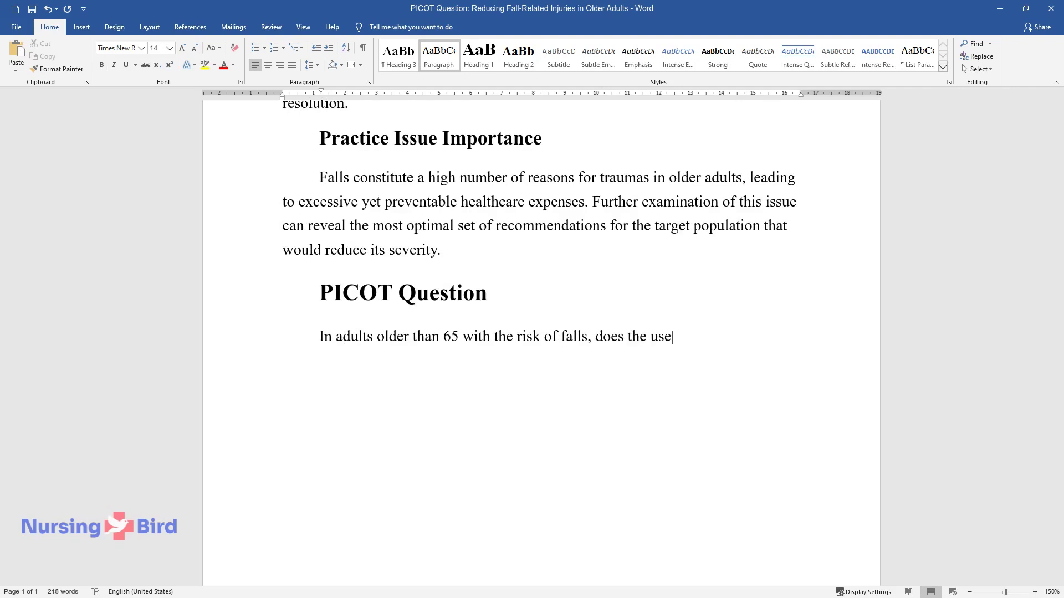
type(" of Vitamin D, compare with equi")
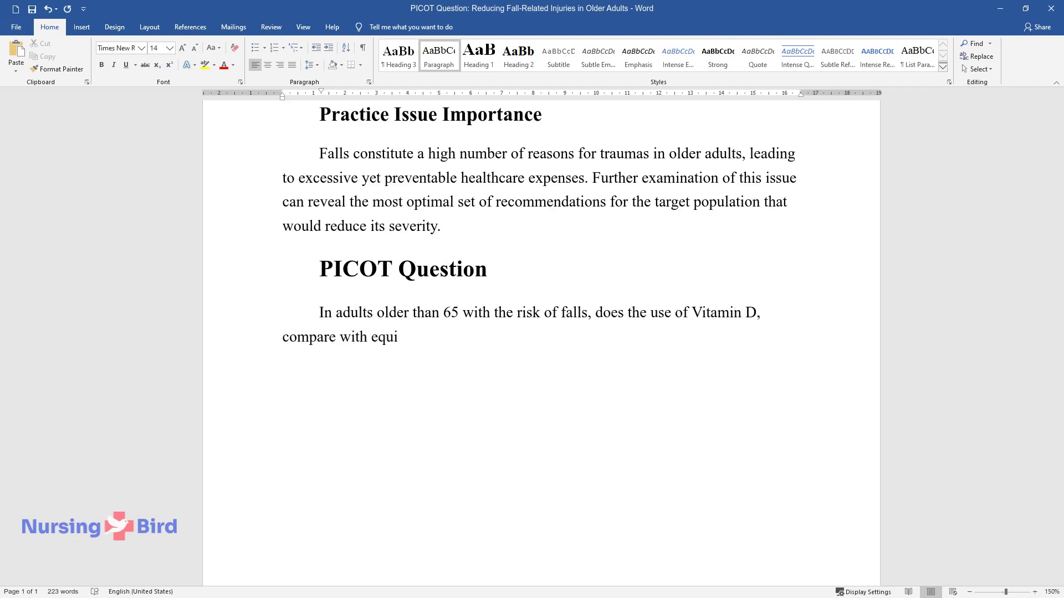
type("pment used to help movements, im")
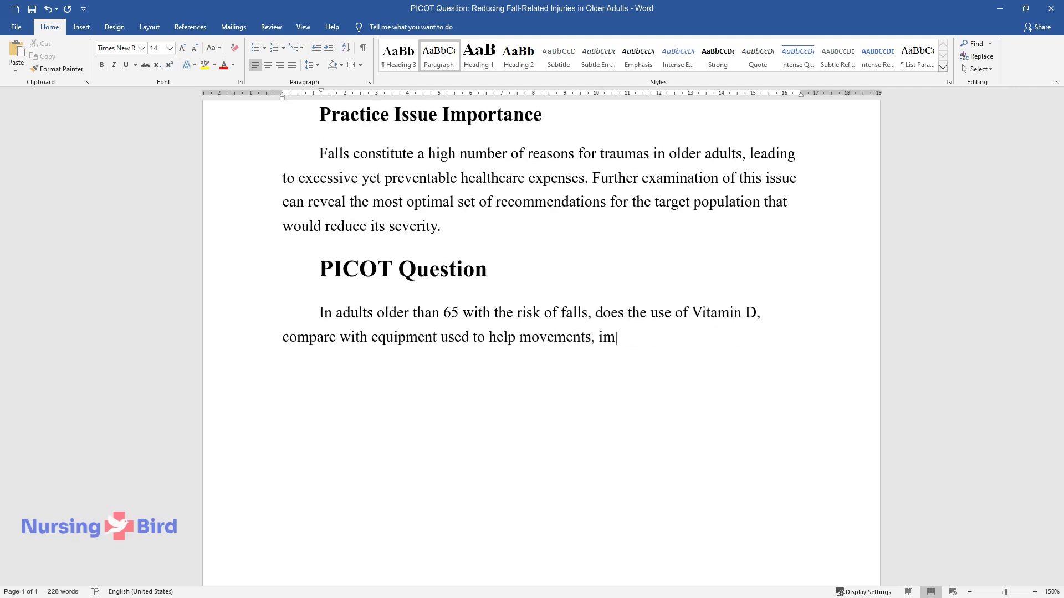
type("prove bone density and independen")
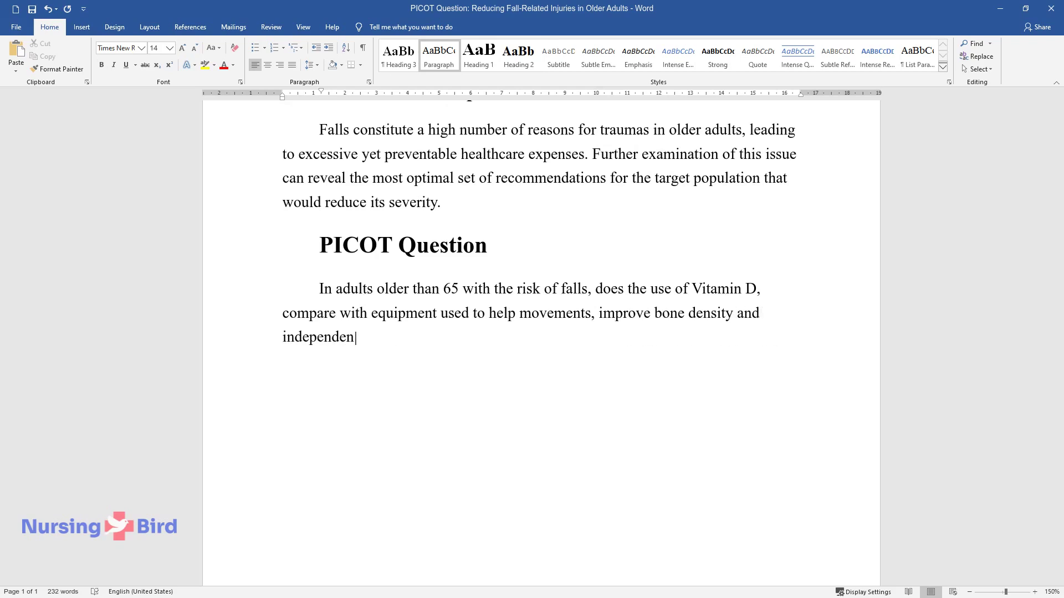
type("ce, in 6 months?")
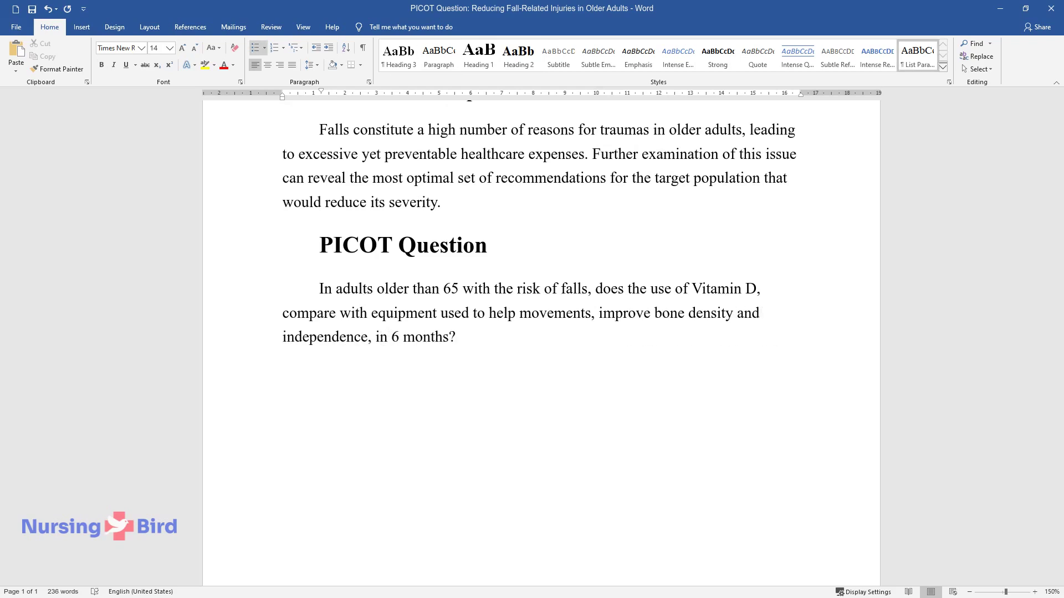
key("Return")
type("(P) Population and Problem – Th")
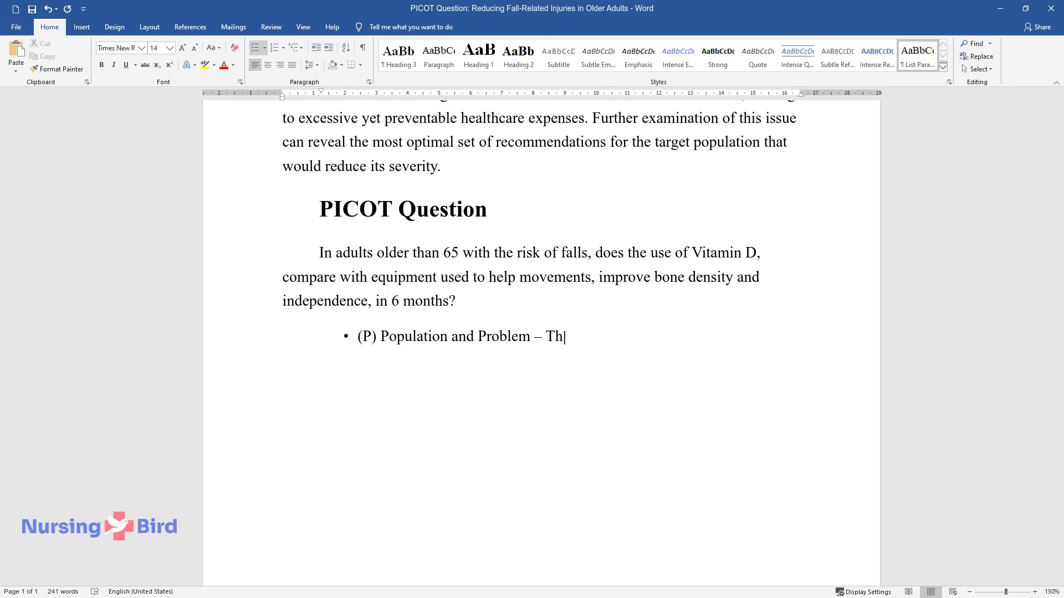
type("e issue is prevalent in the olde")
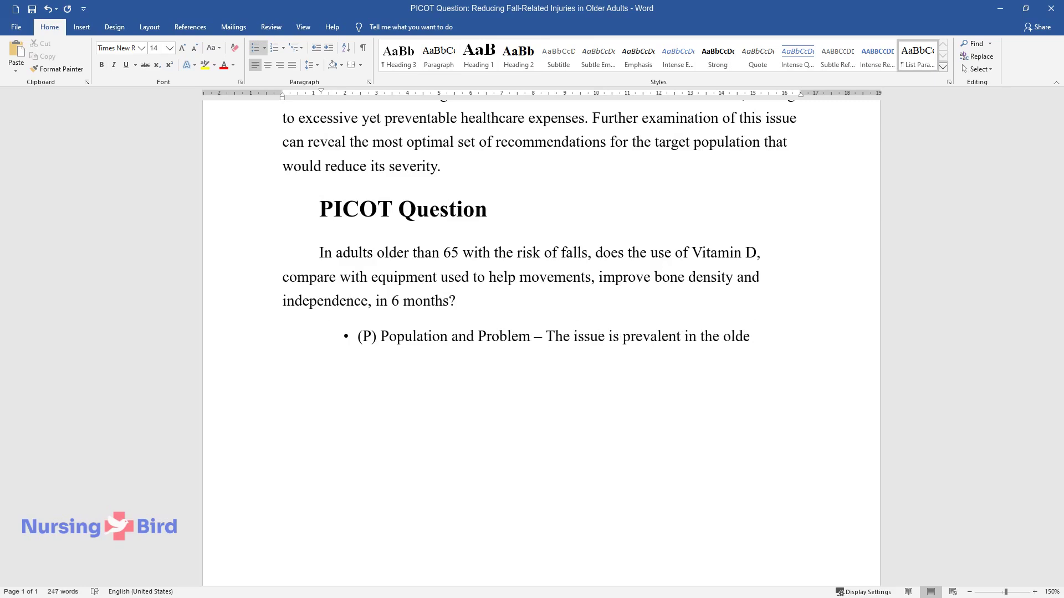
type("r population, having the most pr")
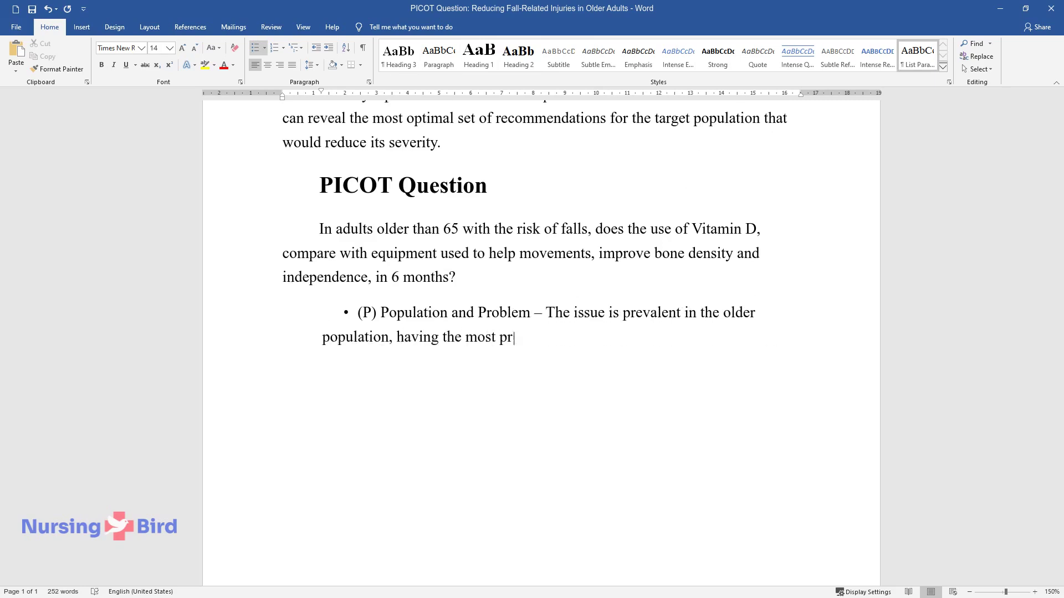
type("ominent adverse effect on peopl")
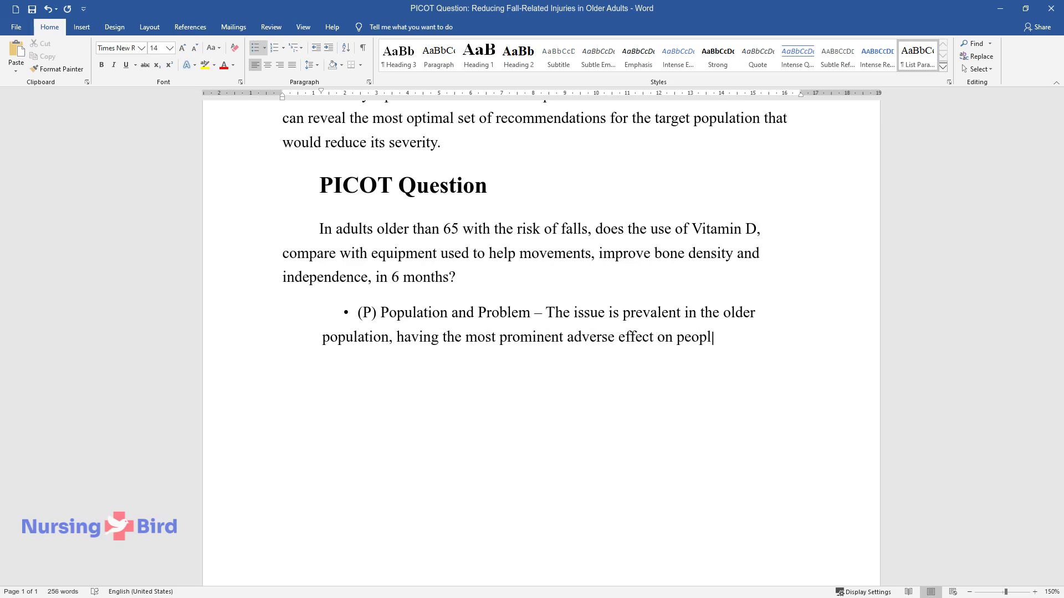
type("e of age 65 and older.")
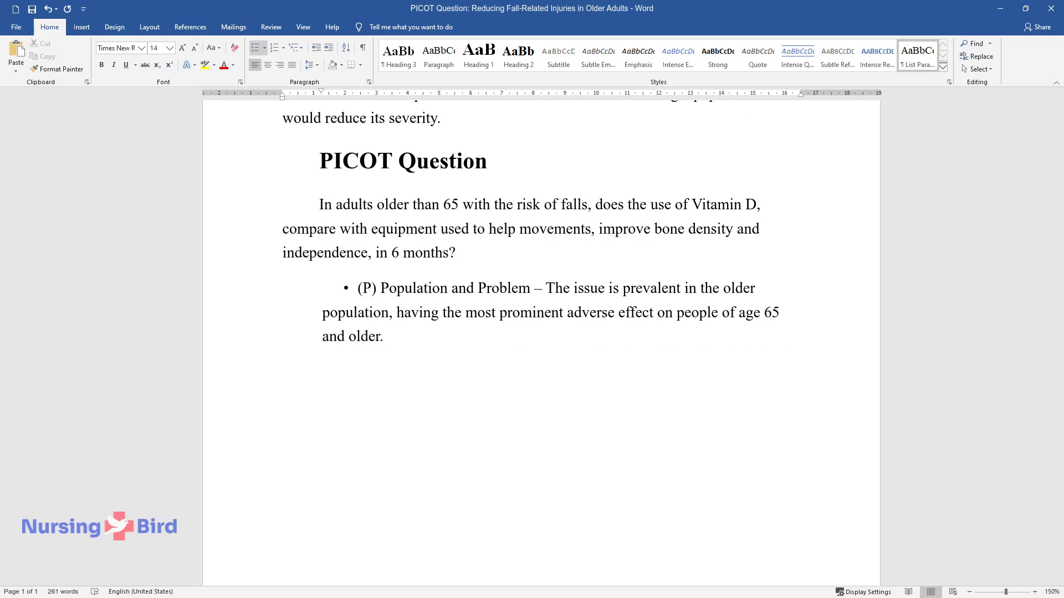
- Add the (I) Intervention and (C) Comparison bullets, and begin the (O) Outcome bullet
key("Return")
type("(I) Intervention – Vitami")
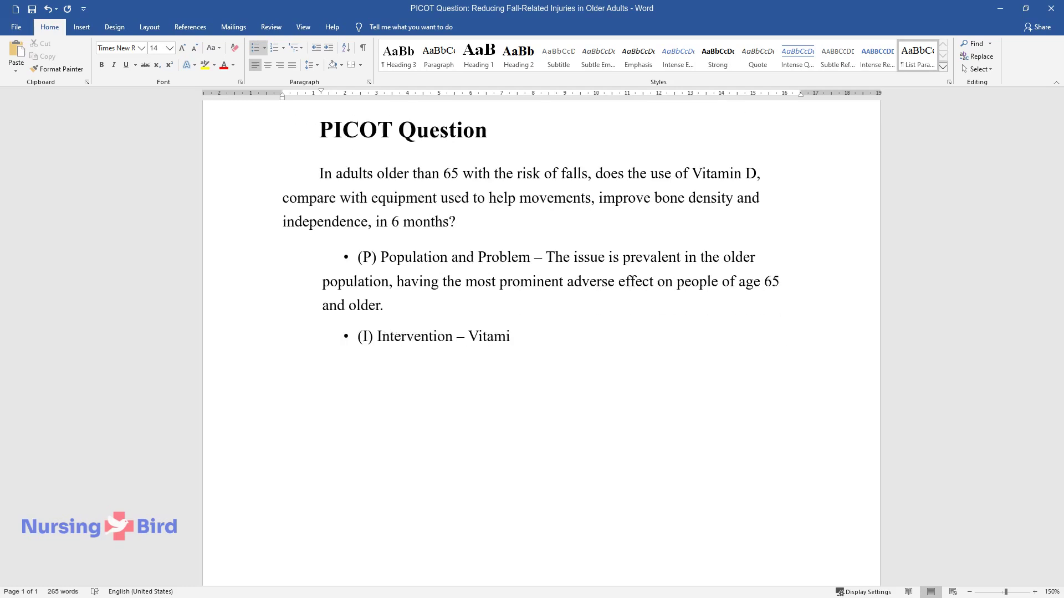
type("n D is proven to alleviate the ")
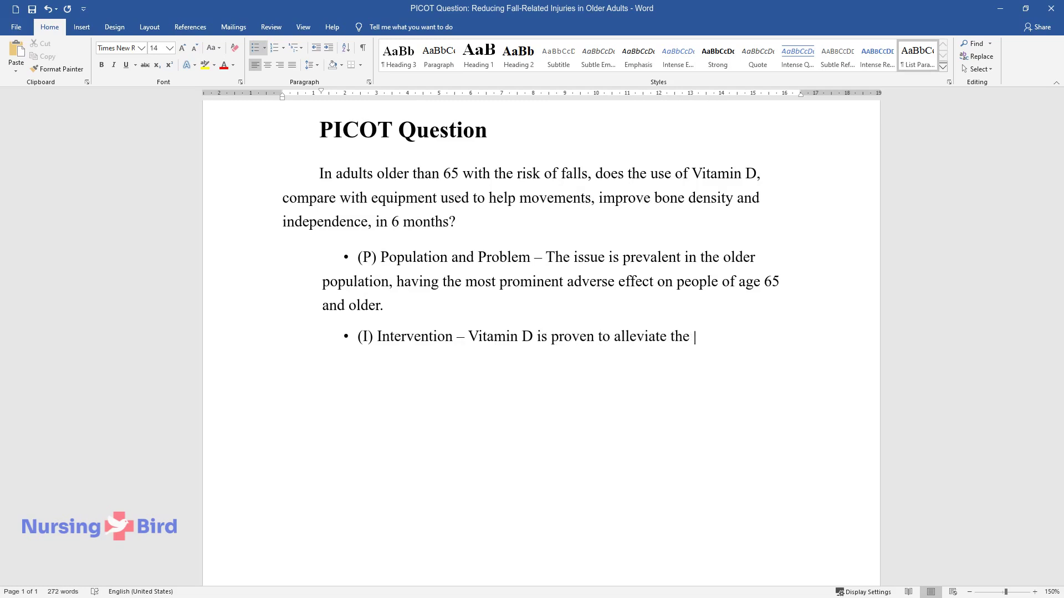
type("rate of fall incidents among ol")
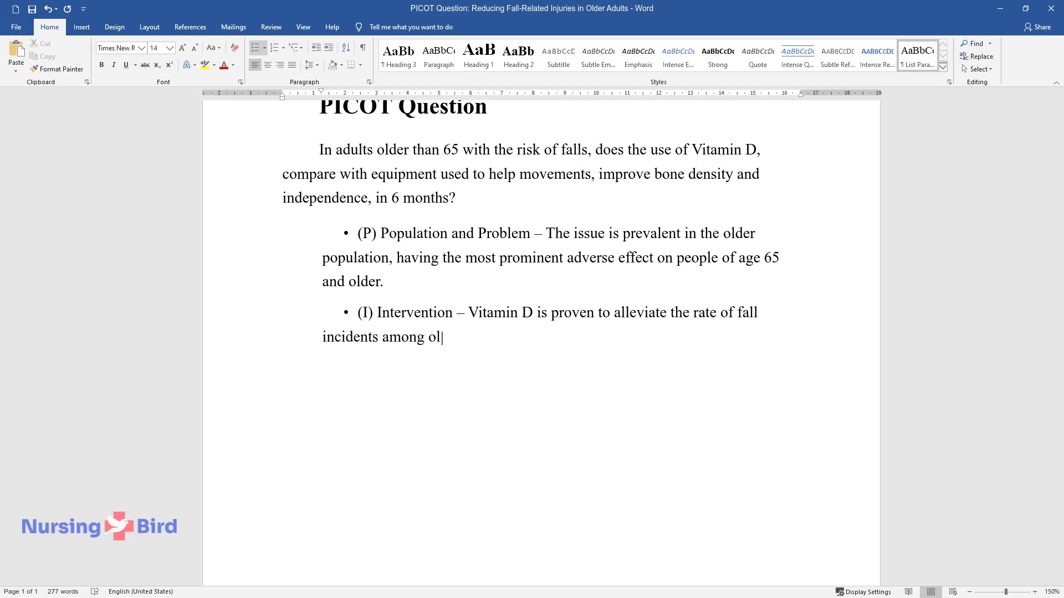
type("der adults.")
key("Return")
type("(C)")
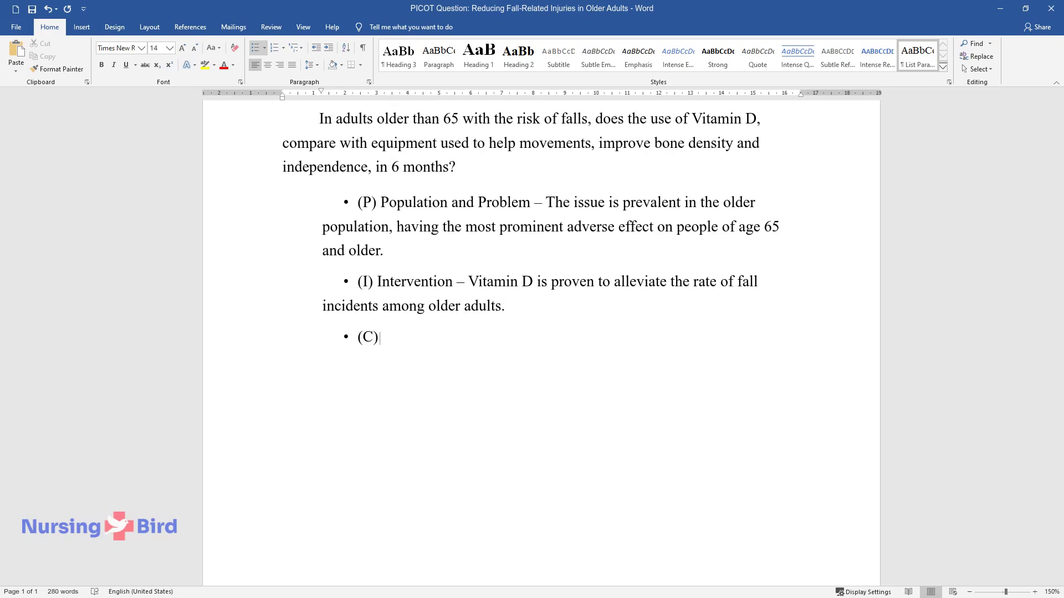
type(" Comparison – Equipment that assi")
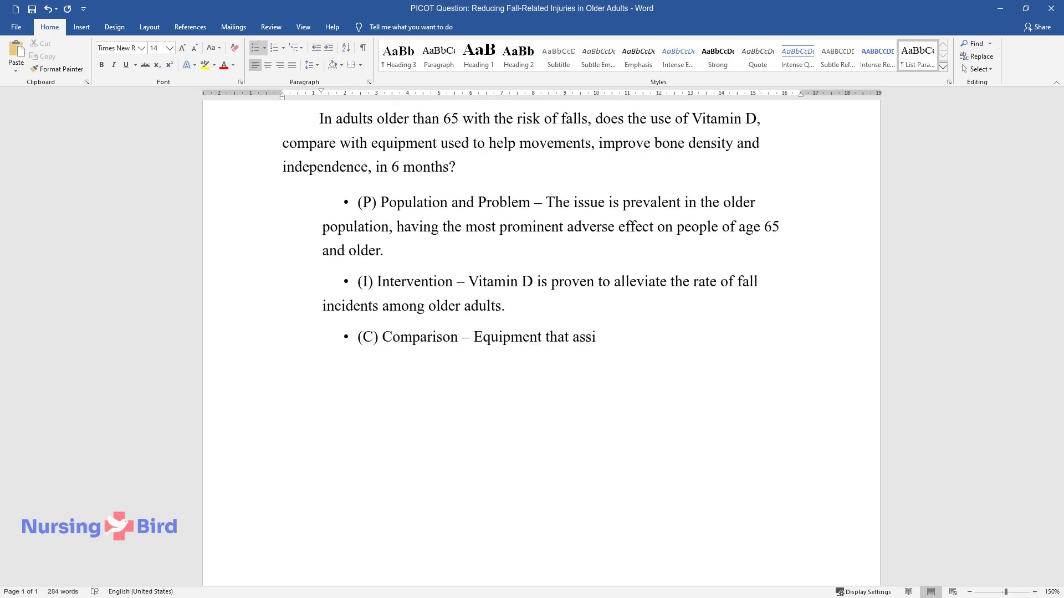
type("sts with maintaining static balanc")
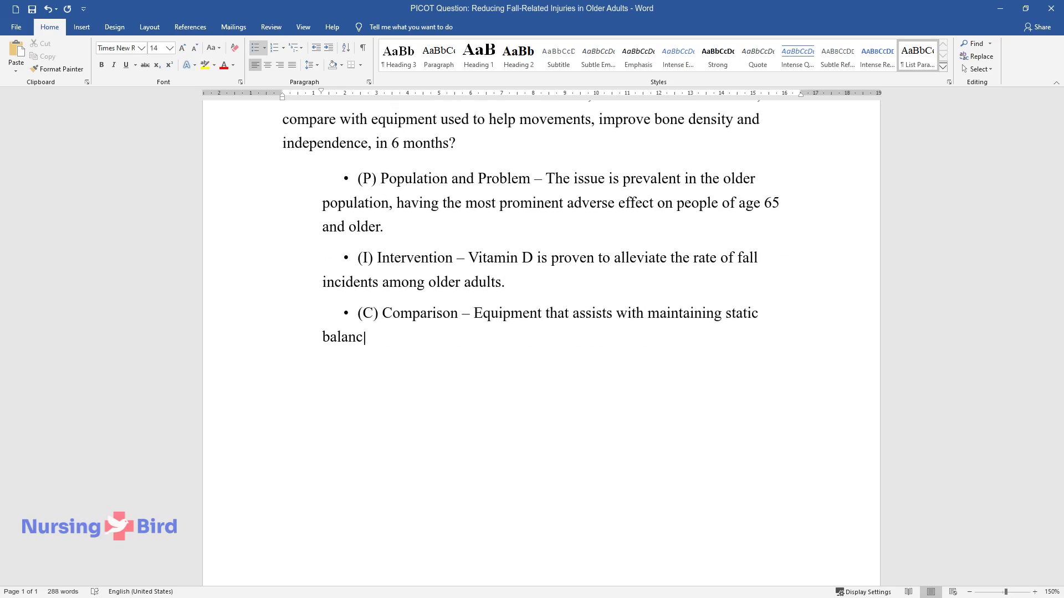
type("e and movement possesses similar ")
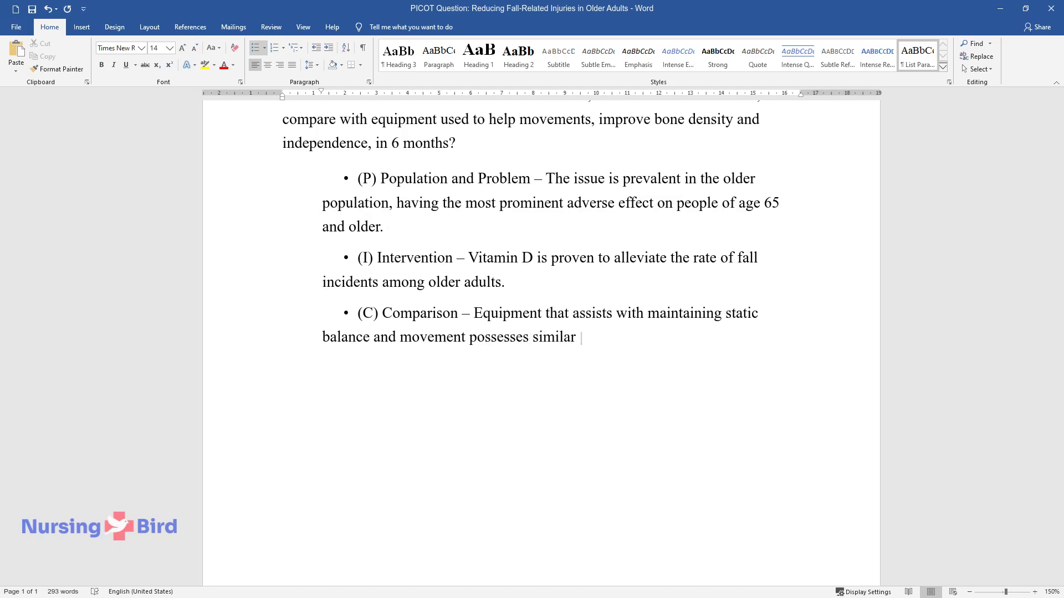
type("positive effects on the quality of life.")
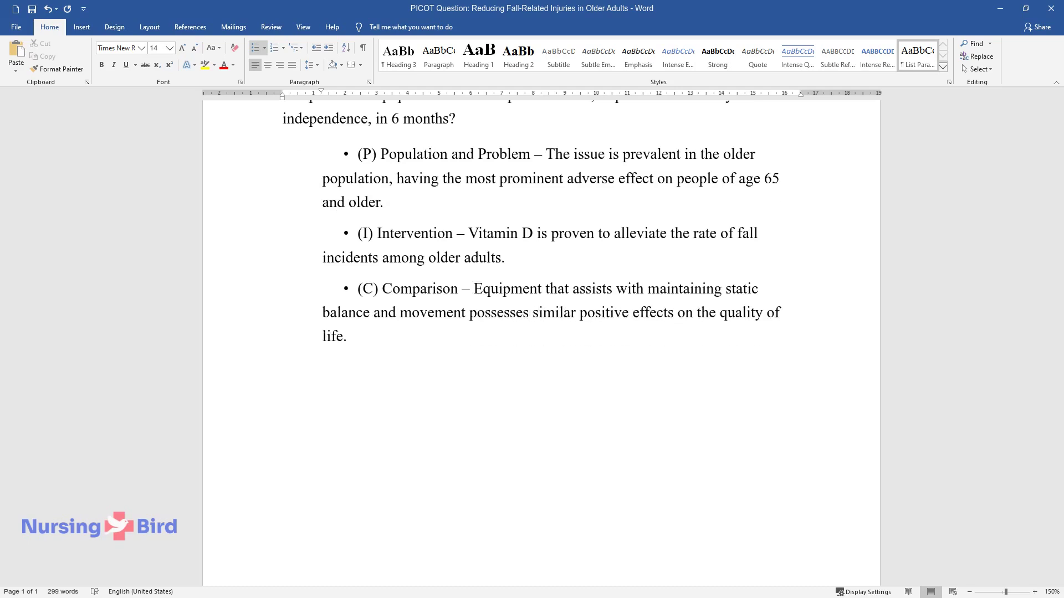
key("Return")
type("(O) Outco")
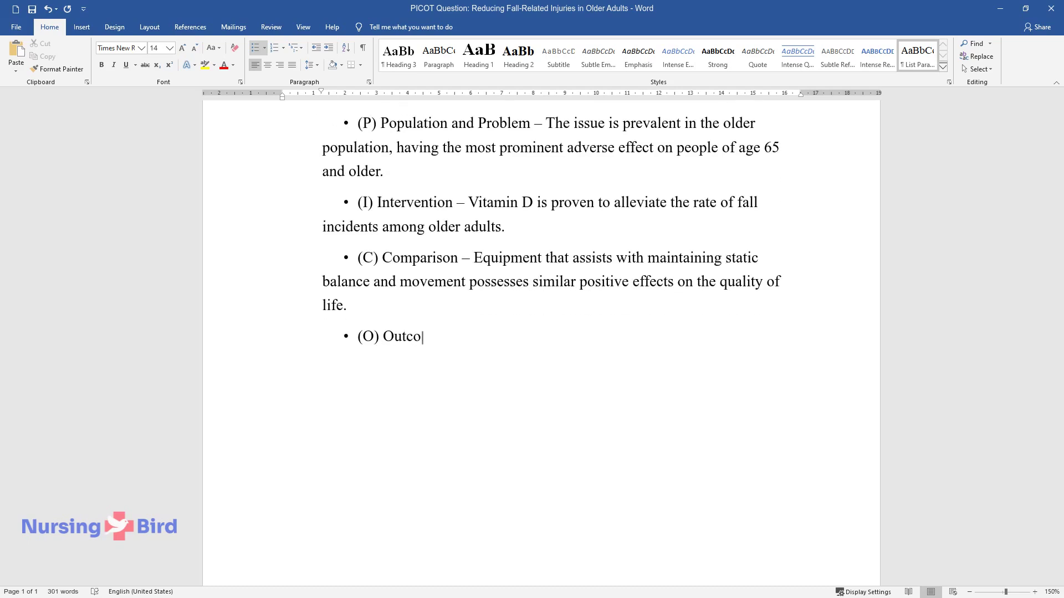
type("me – Vitamin D supplements increa")
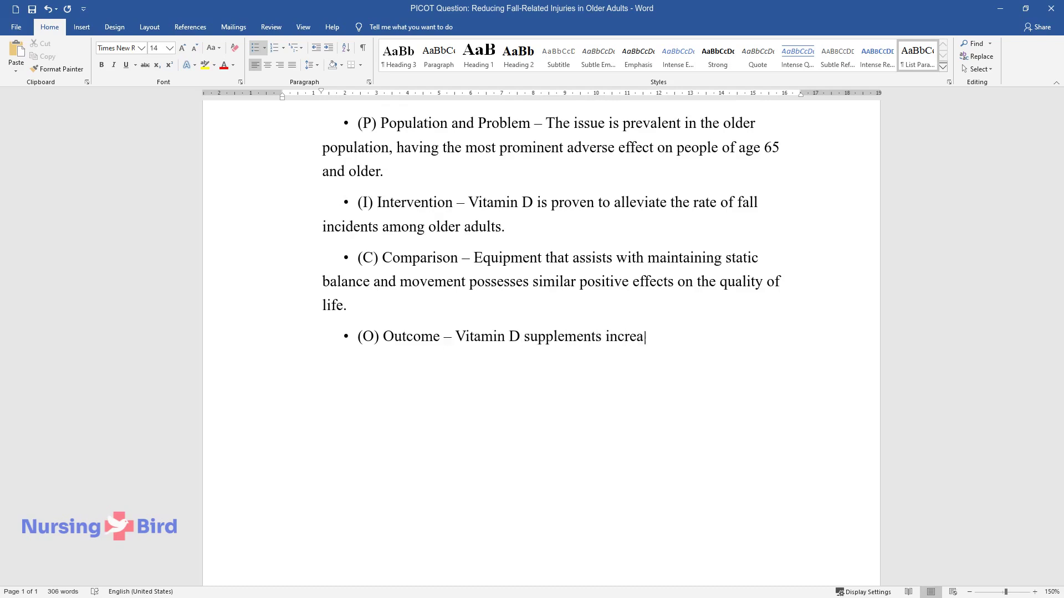
type("se bone density and strength, red")
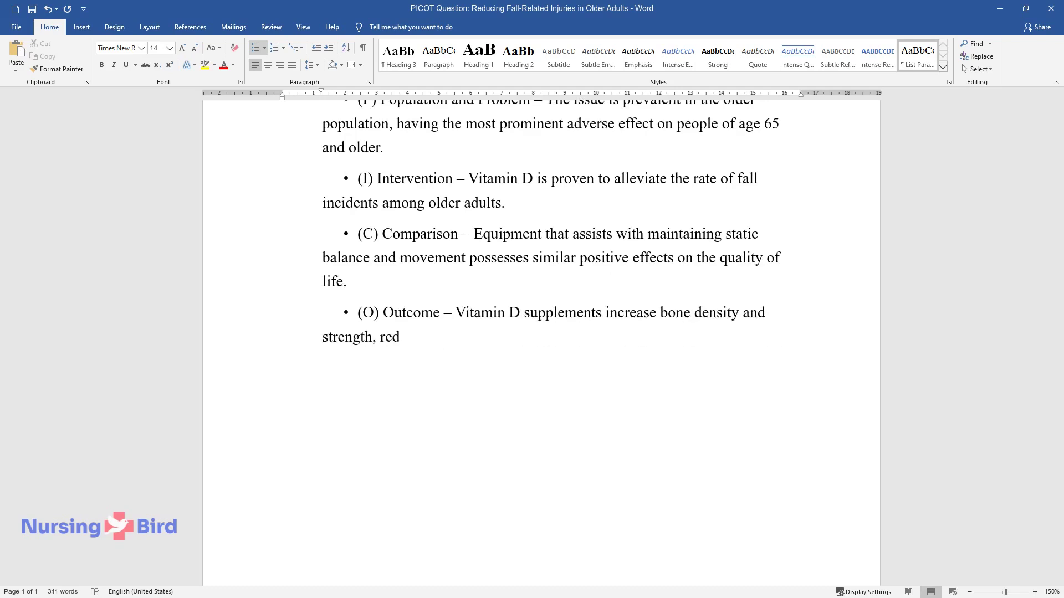
type("ucing the chance of fractures in ")
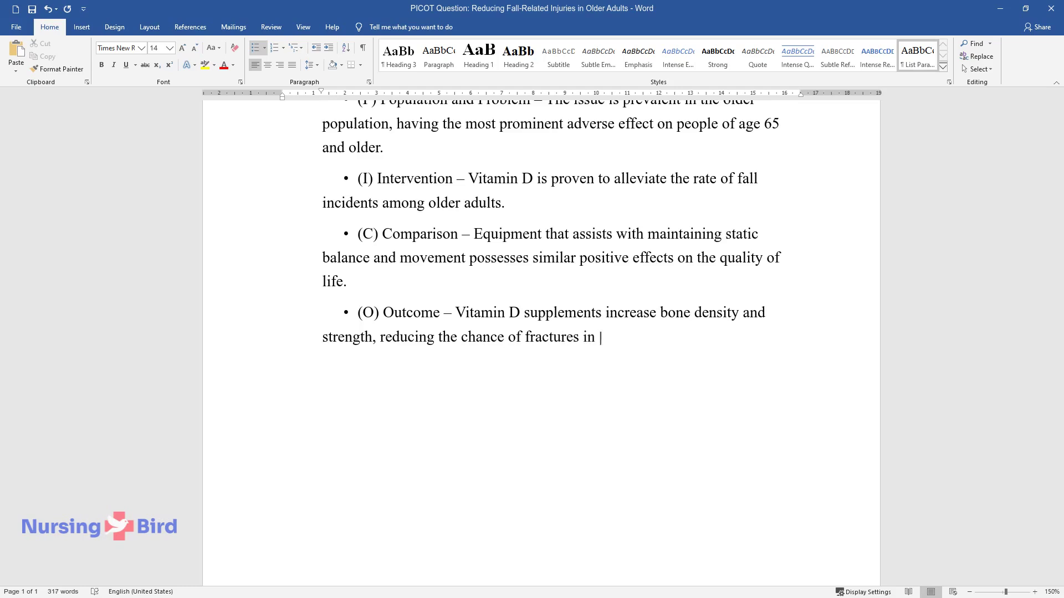
type("case of a fall. Fall prevention measures examined")
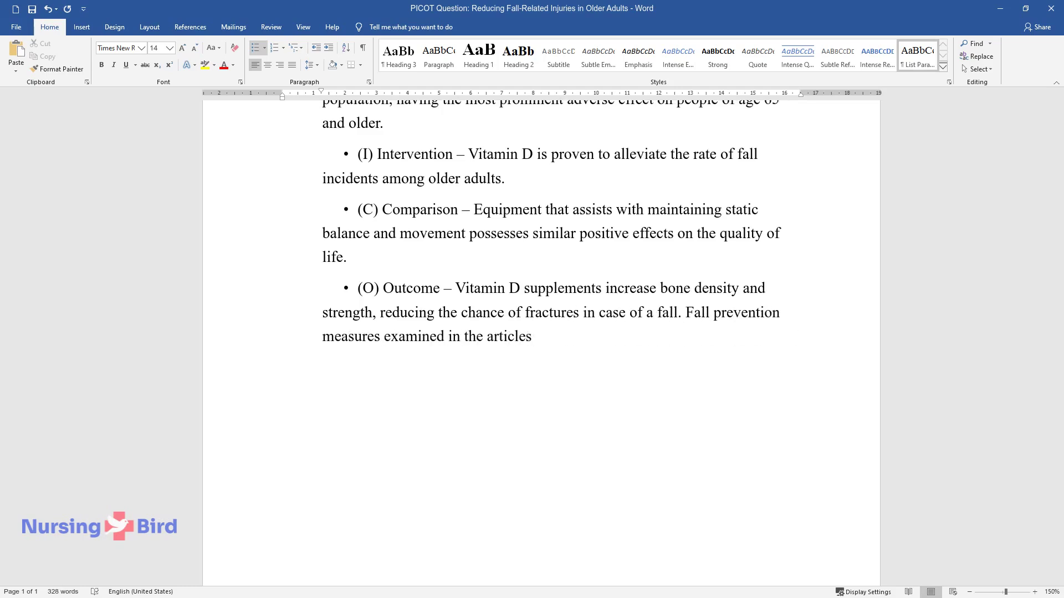
type(" in the articles are proven to increase independe")
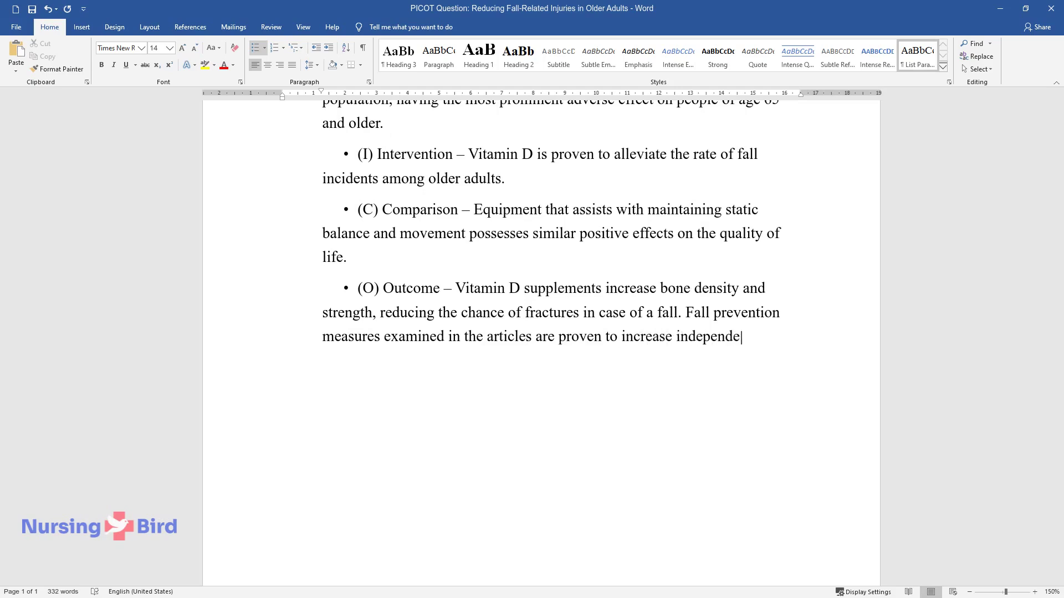
type("nce in older adul")
type("ts.")
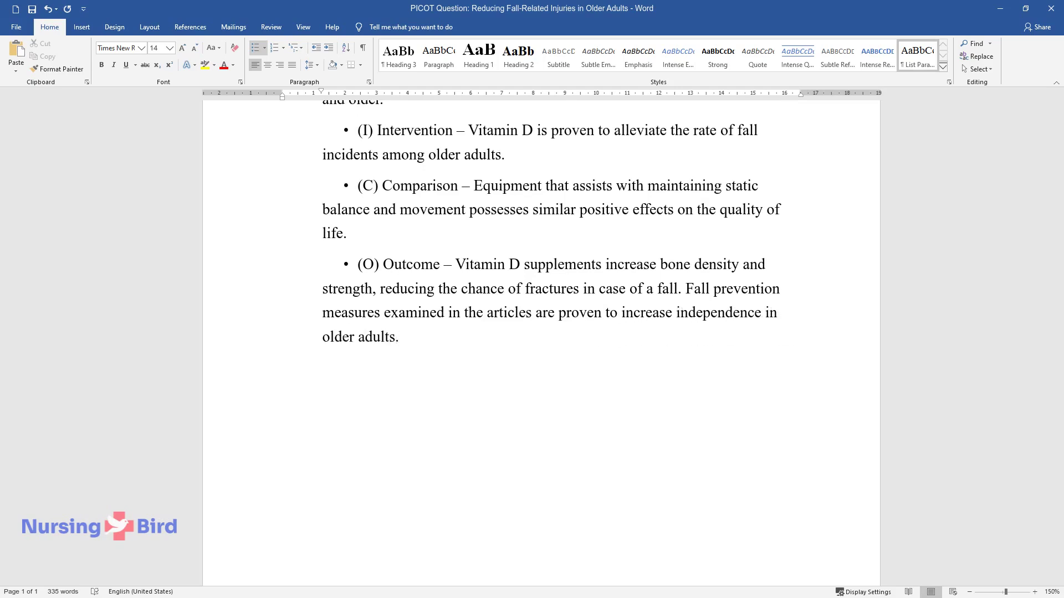
- Add the (T) Time frame bullet on when positive changes occur, then move below the list
key("Return")
type("(T) Time frame – The researchers")
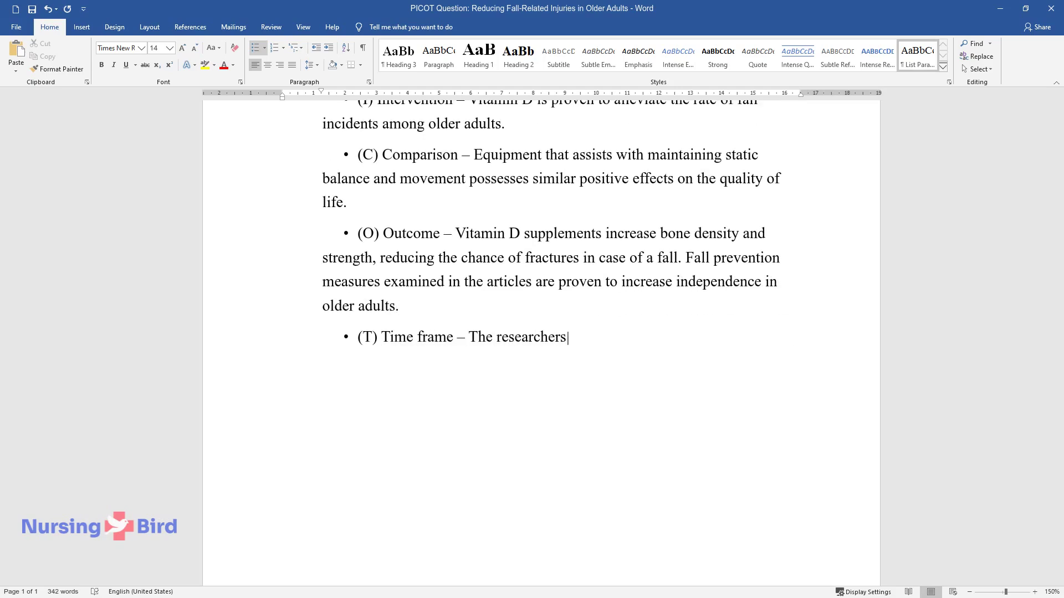
type(" have documented that positive chang")
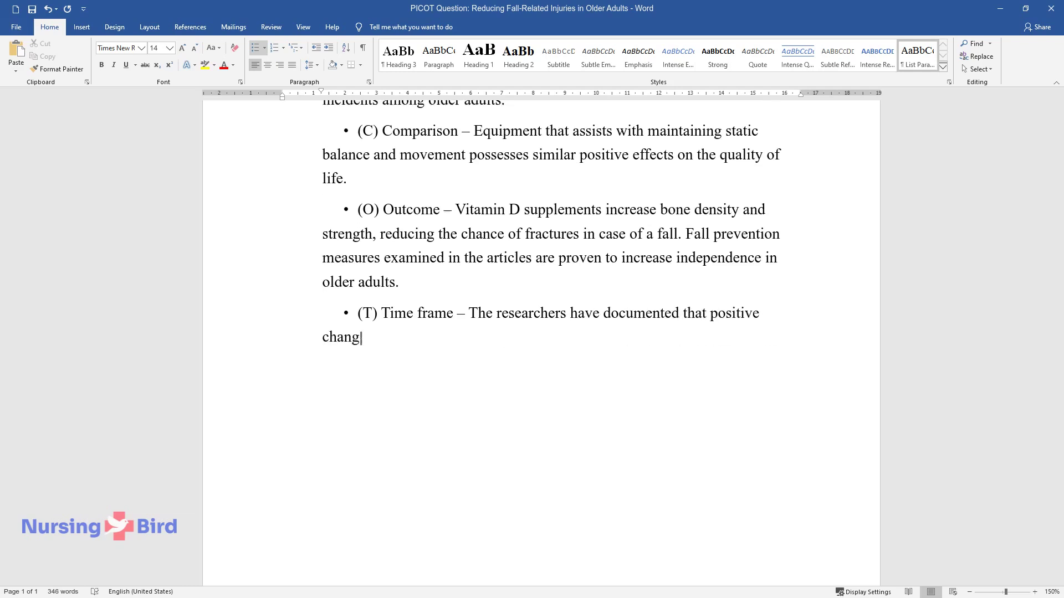
type("es occur after three months of trea")
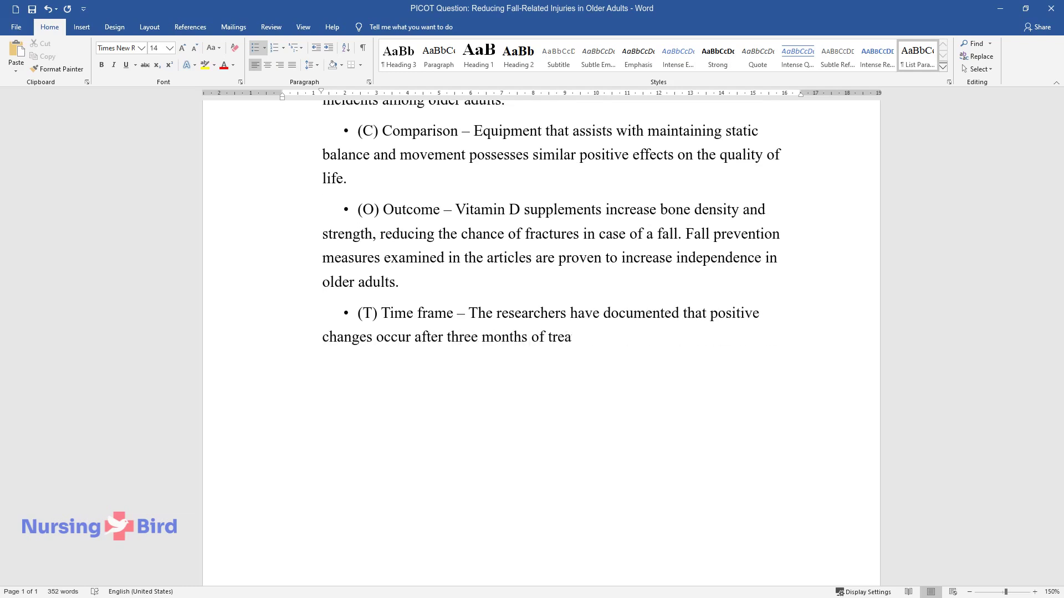
type("tment, although the recommended leng")
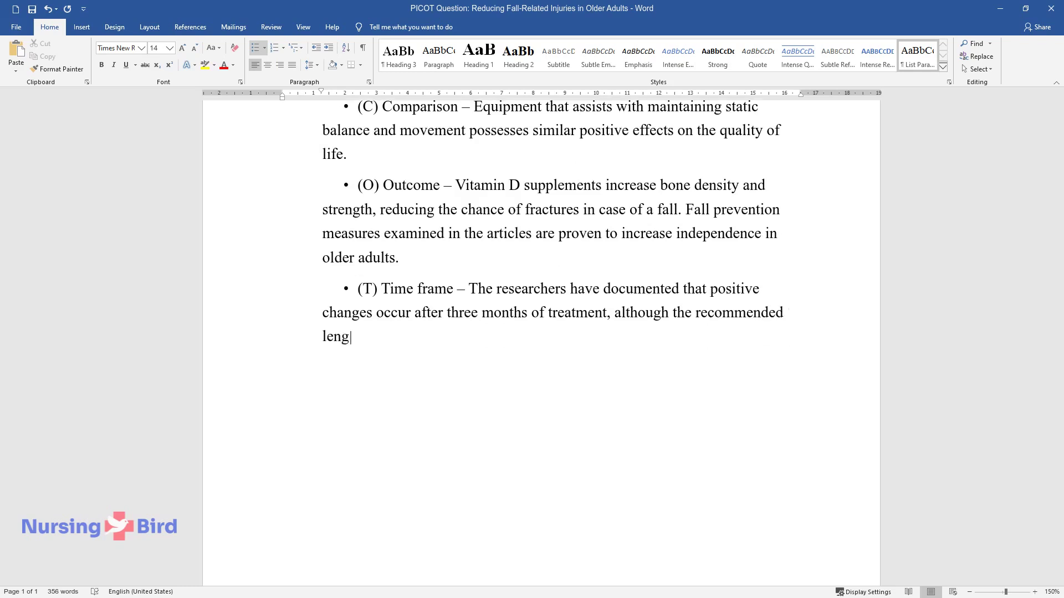
type("th of the fall prevention treatment")
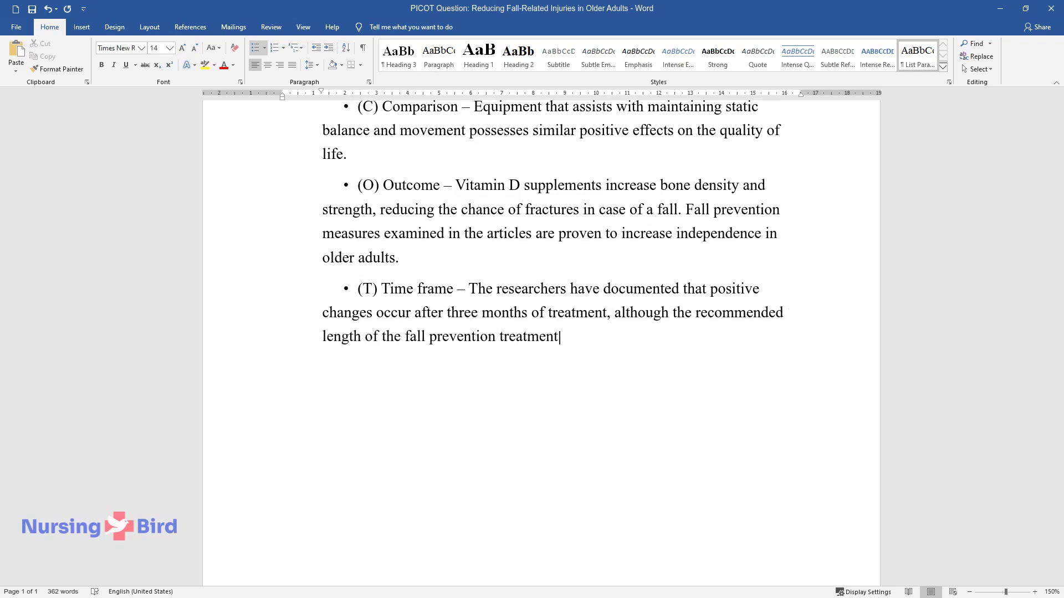
type(" is six months.")
key("Down")
- Add a 'Literature review' heading and a paragraph linking Vitamin D and calcium to fewer fall traumas
type("Literature review")
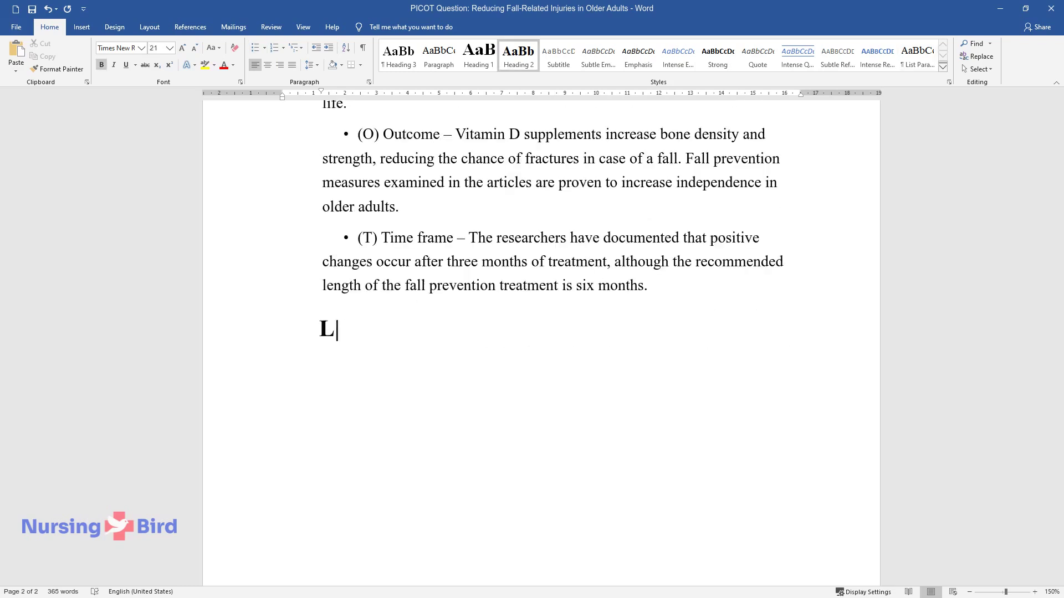
key("Return")
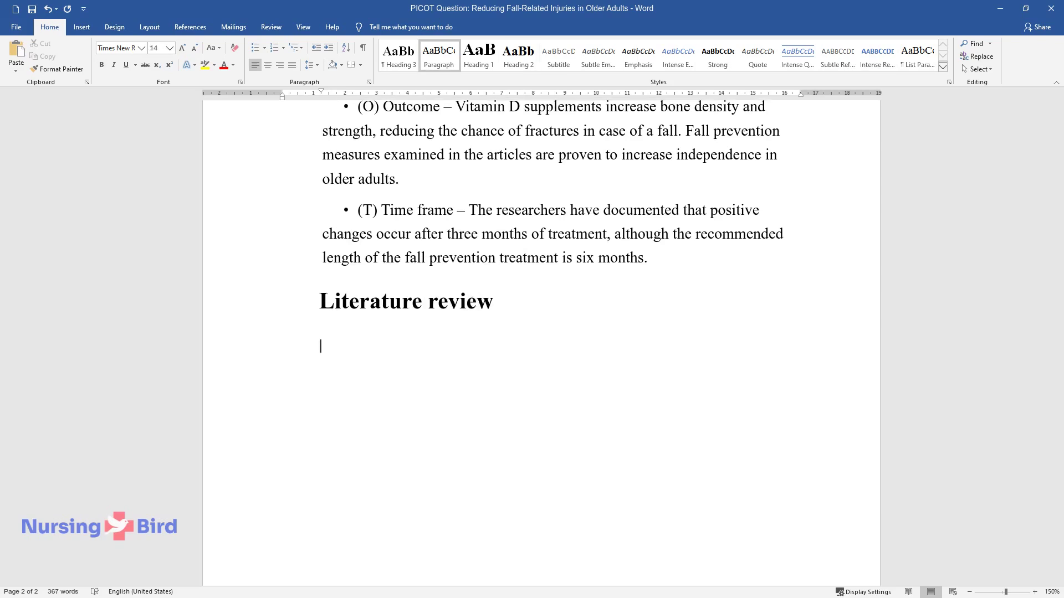
type("The issue raised by the PI")
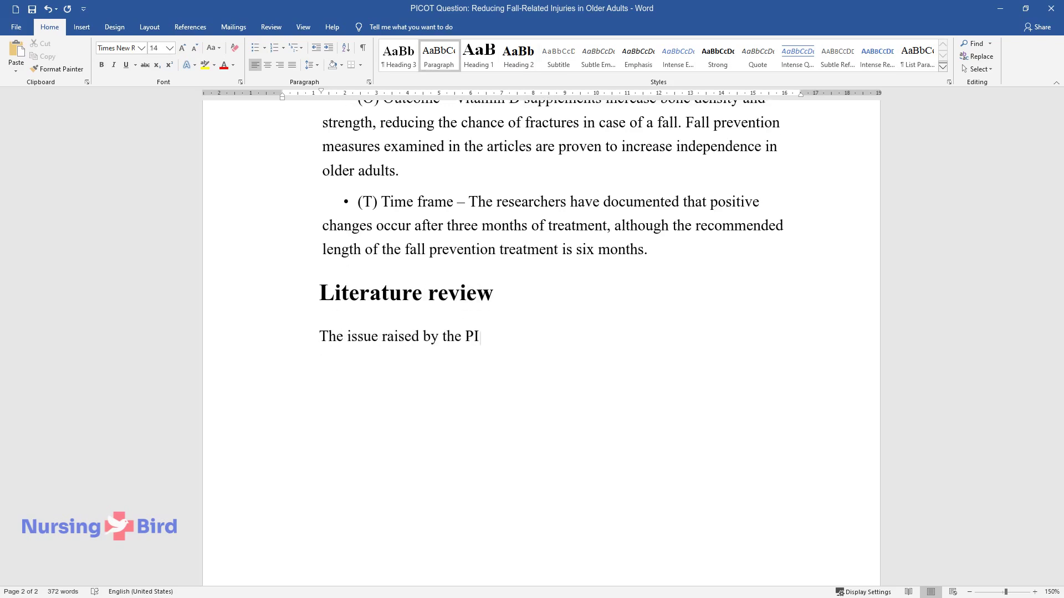
type("COT question leads to a significan")
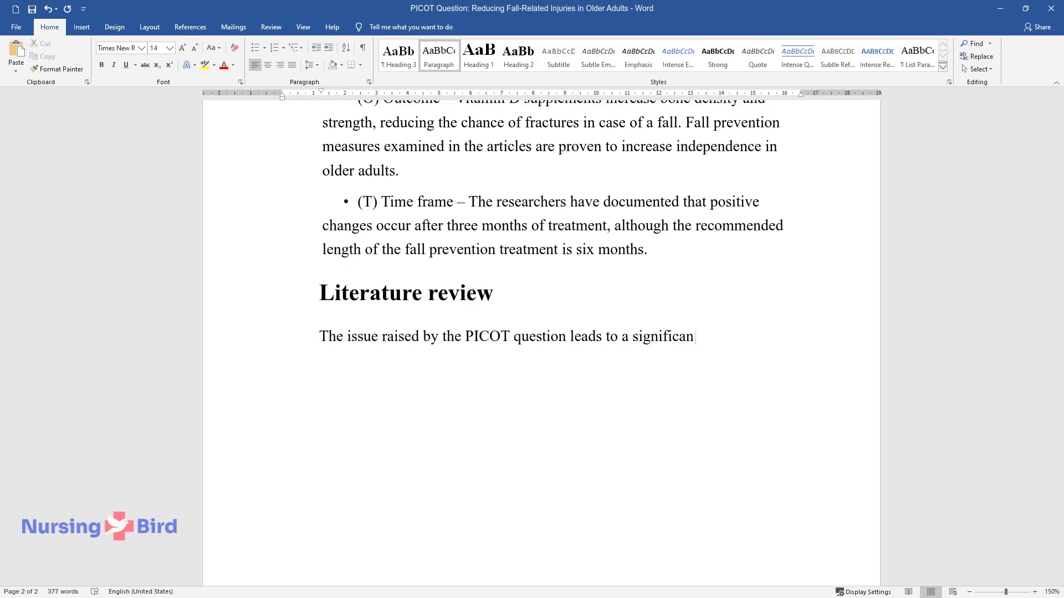
type("t decrease in the quality of life o")
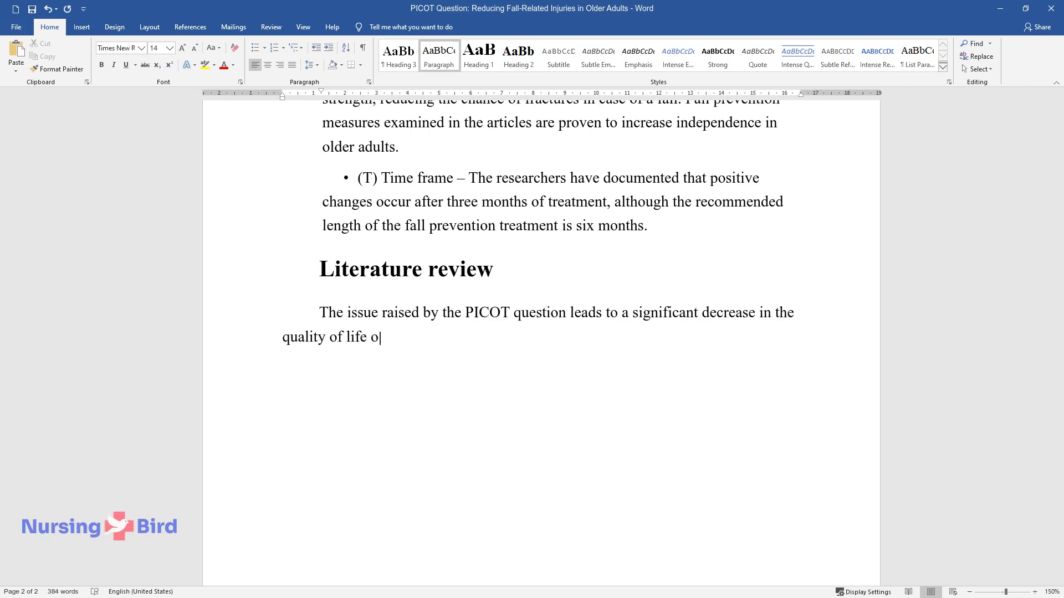
type("f older people. Literature review ")
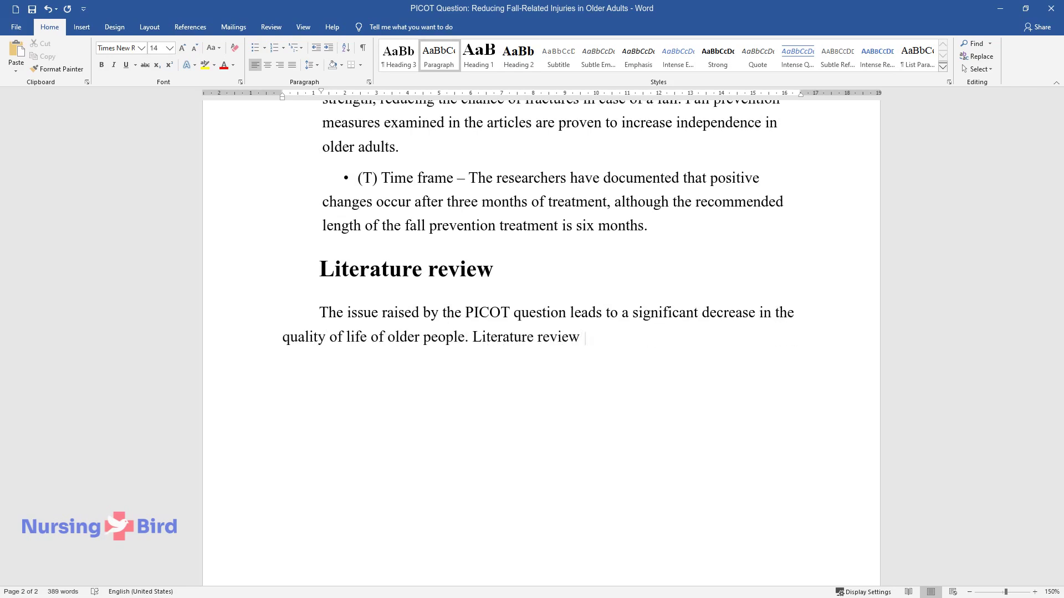
type("shows a prominent positive effect ")
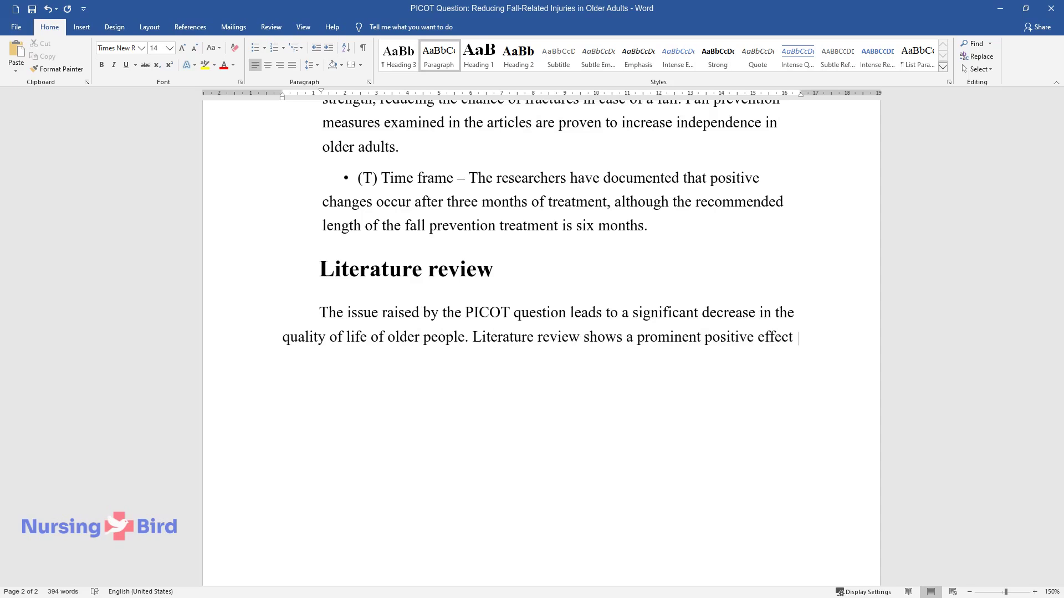
type("of Vitamin D and calcium supplement")
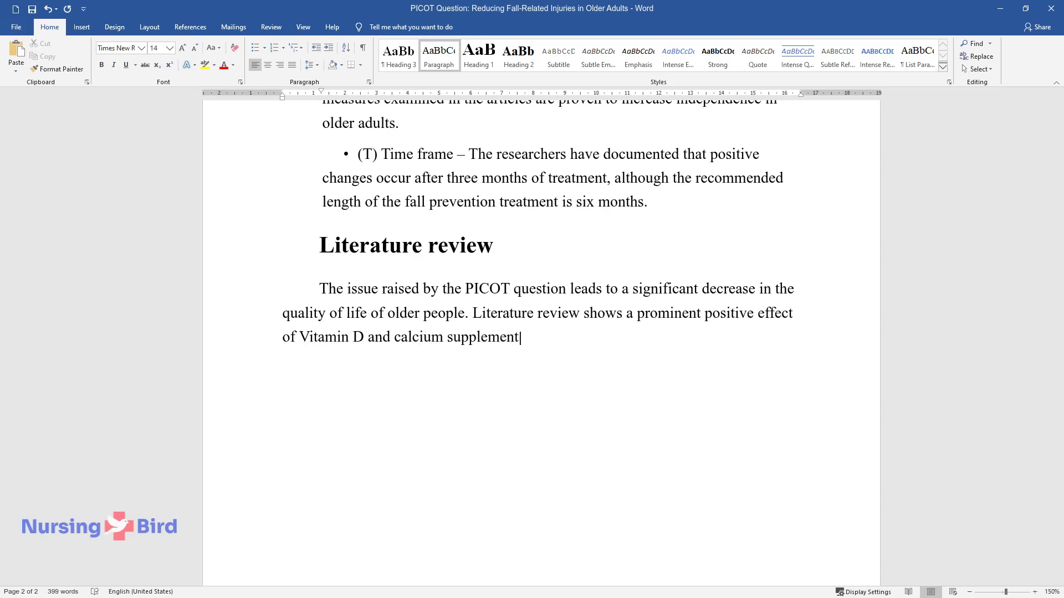
type("s on the bone density of older adu")
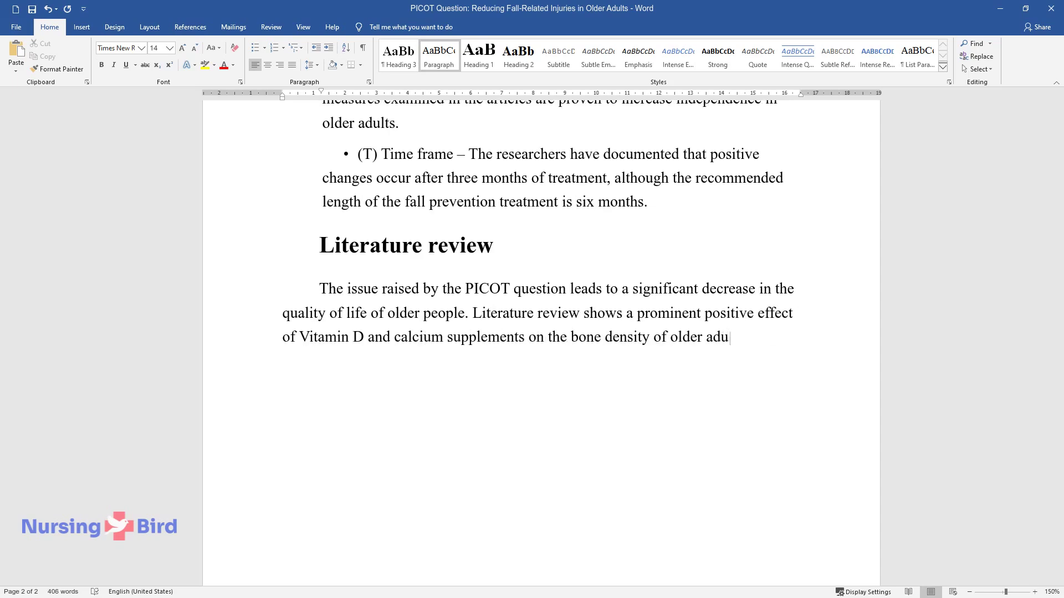
type("lts, which decreases the number of ")
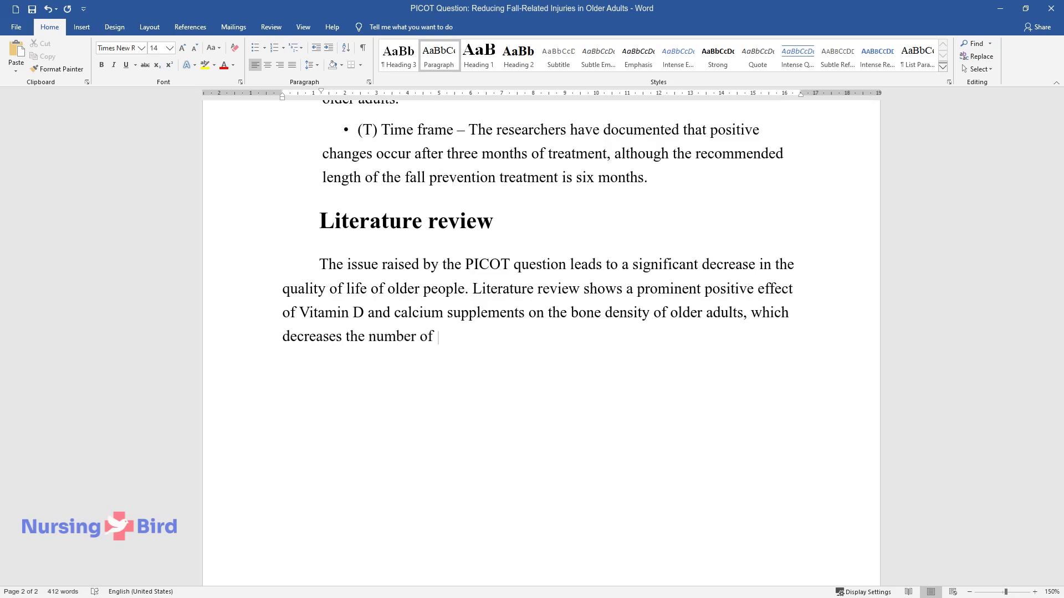
type("traumas from falls.")
key("Return")
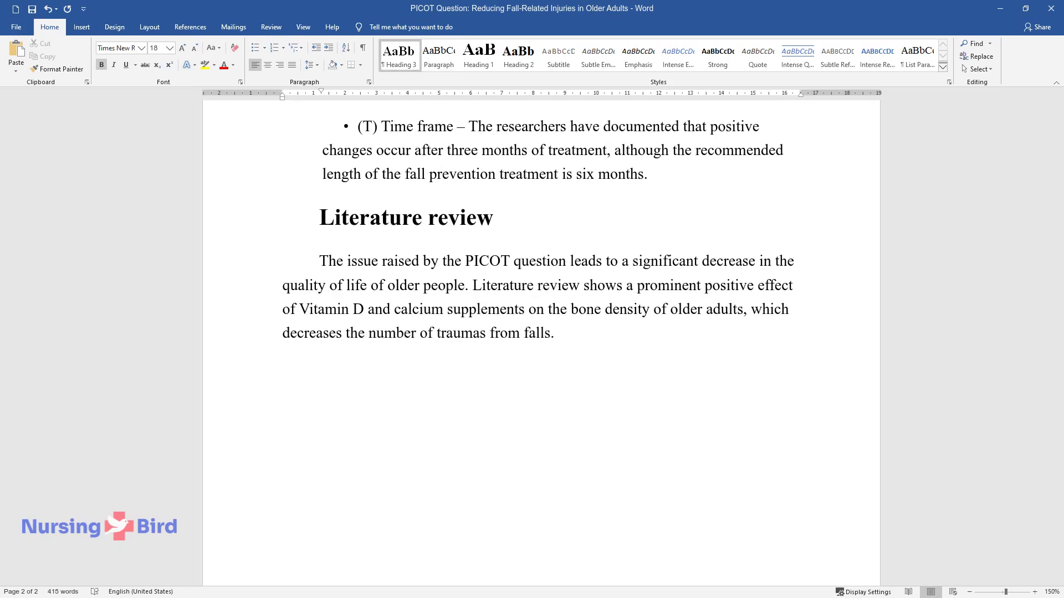
- Add the 'Literature themes and concerns' heading with a paragraph on over-65 populations and Vitamin D studies
type("Literature themes and co")
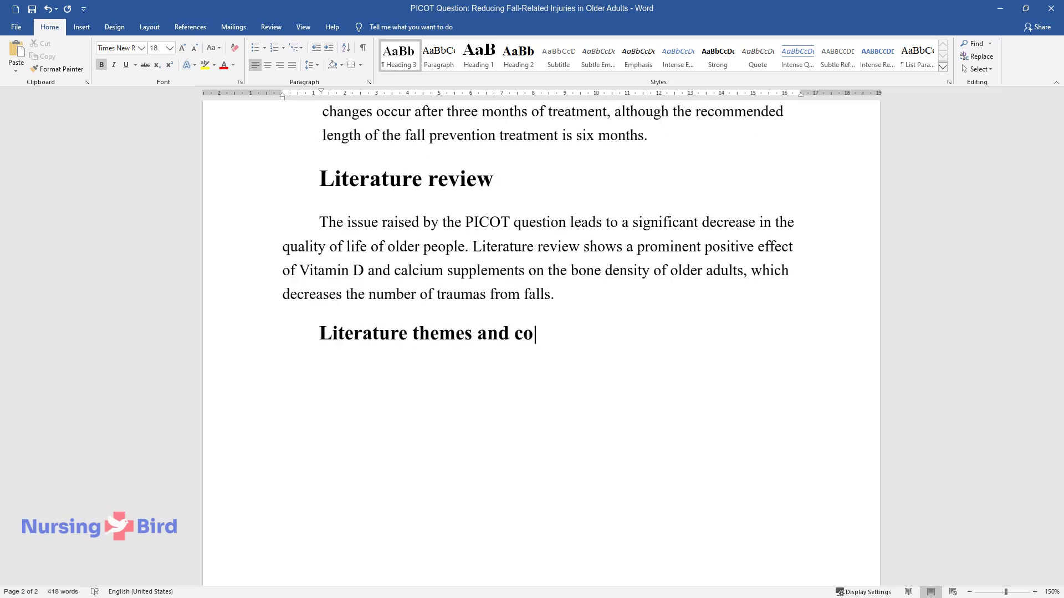
type("ncerns")
key("Return")
type("All pa")
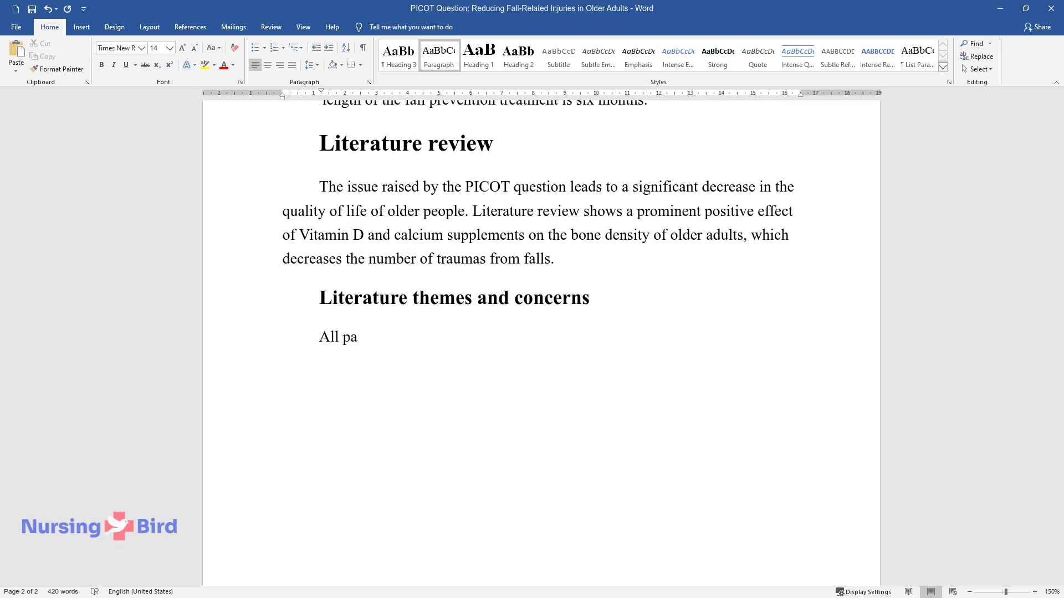
type("pers examine people over the age")
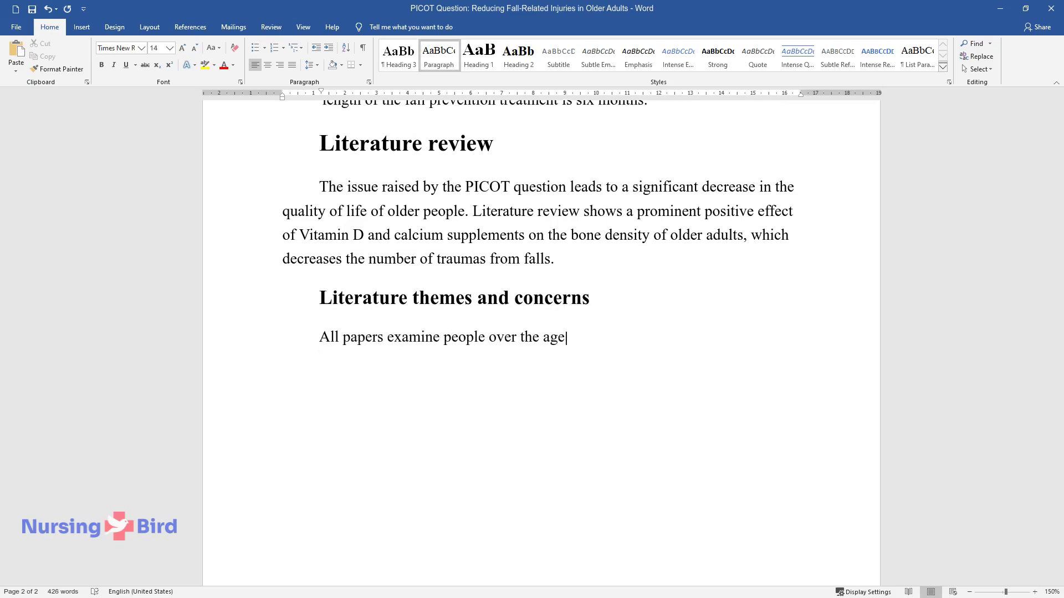
type(" of 65 as the most susceptible t")
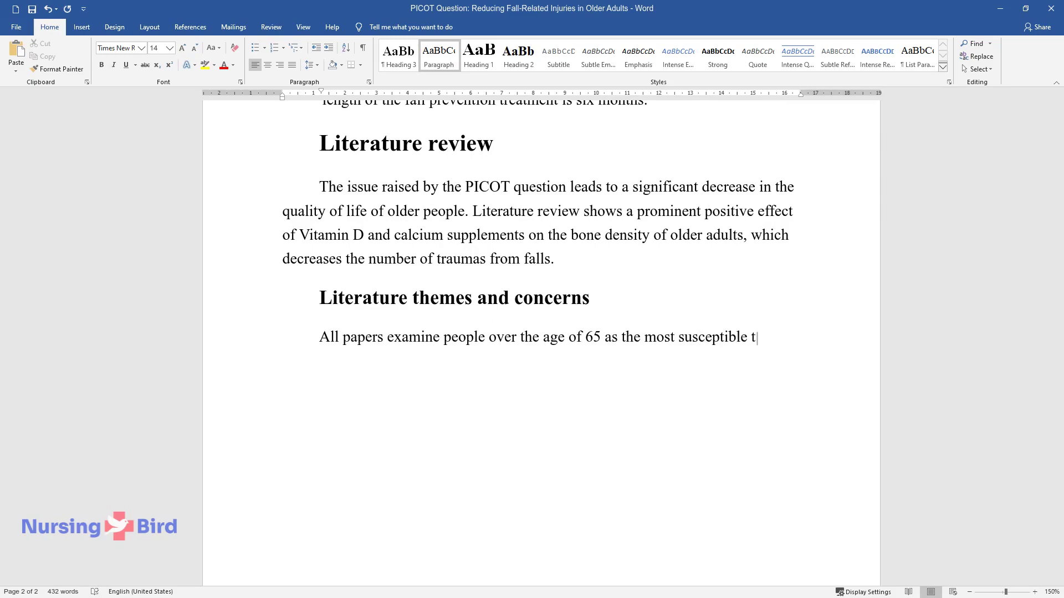
type("o fall-related injuries. Many of")
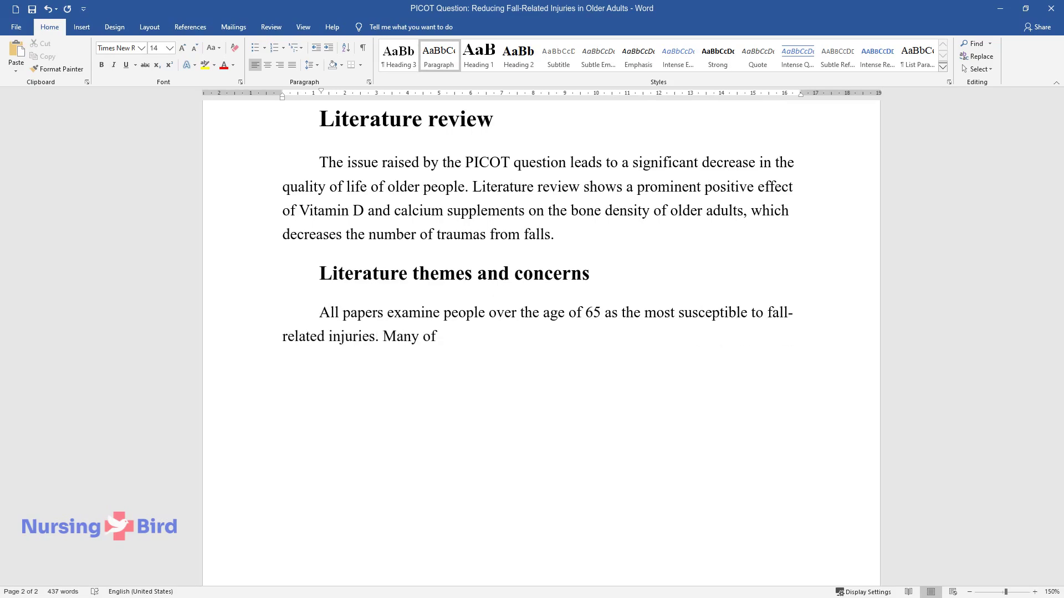
type("e effici")
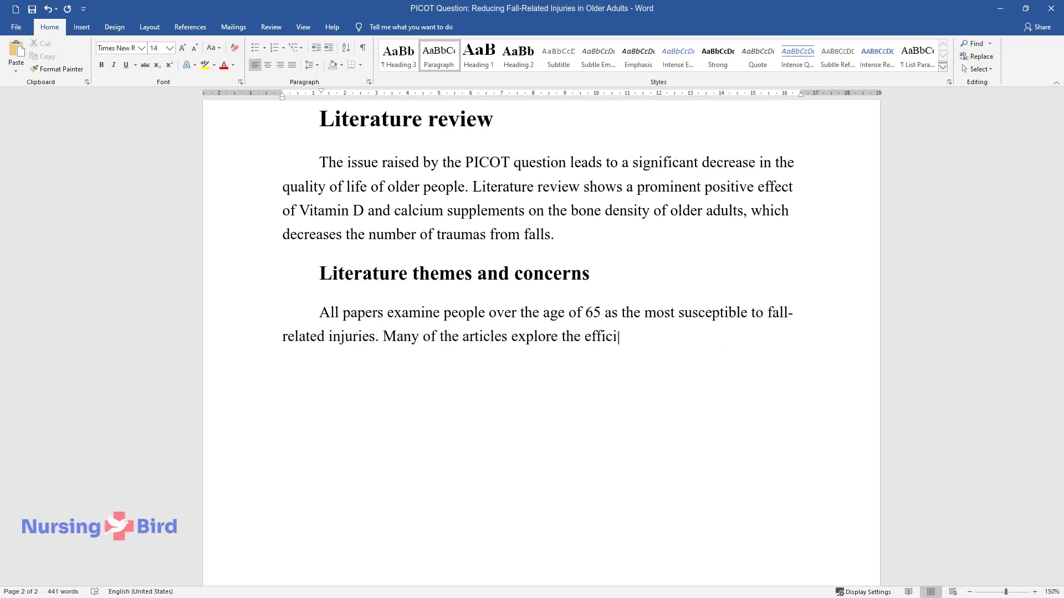
type("ency of Vitamin D, while several ")
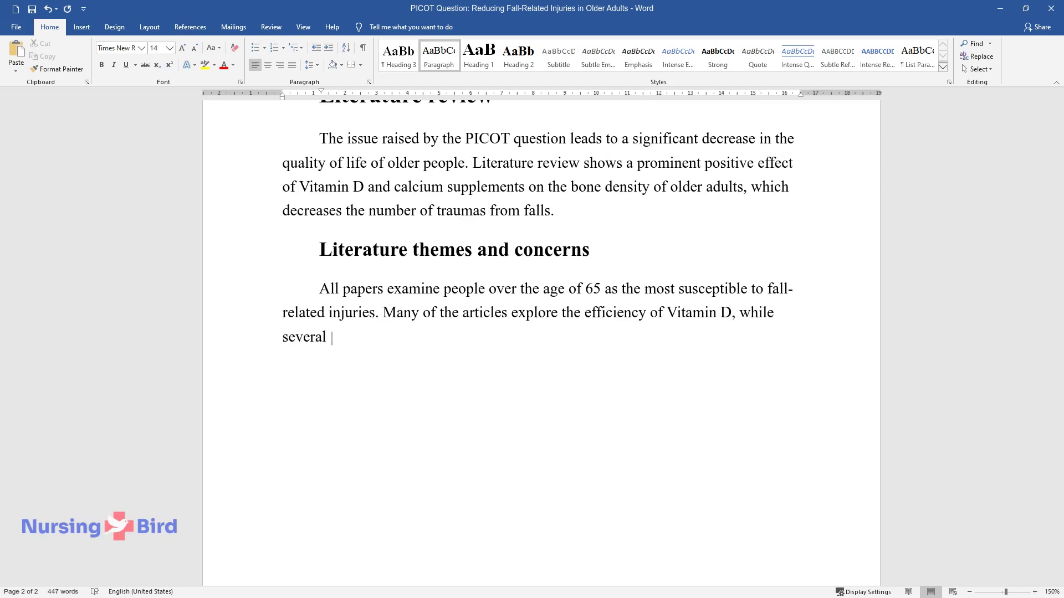
type("studies aim to compare various methods of alleviation of the iss")
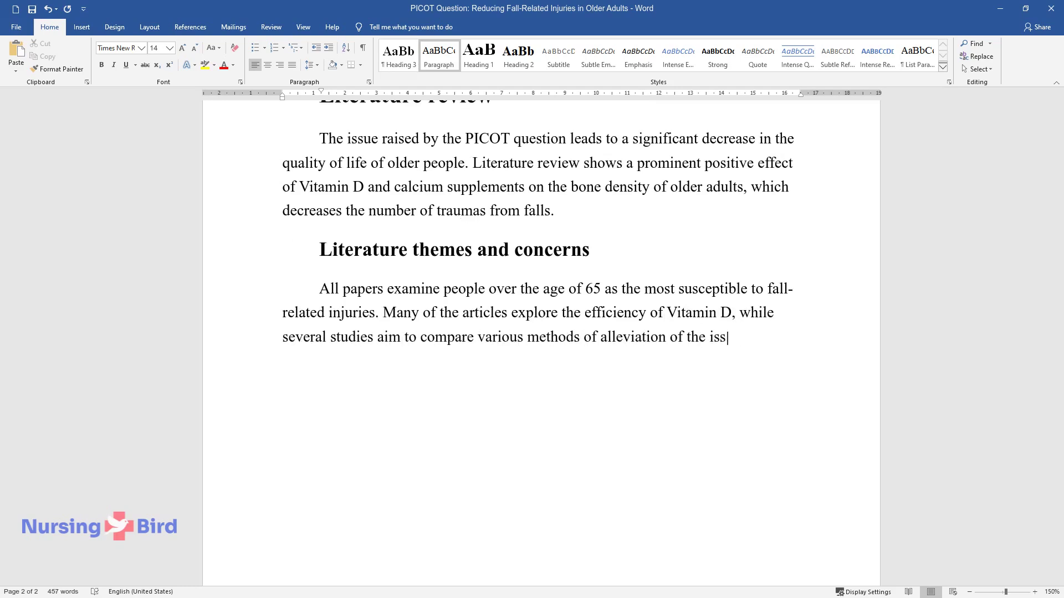
type("ue.")
key("Return")
- Add a 'Literature perspective' heading and a paragraph on controlled Vitamin D trials halving falls
type("Literatur")
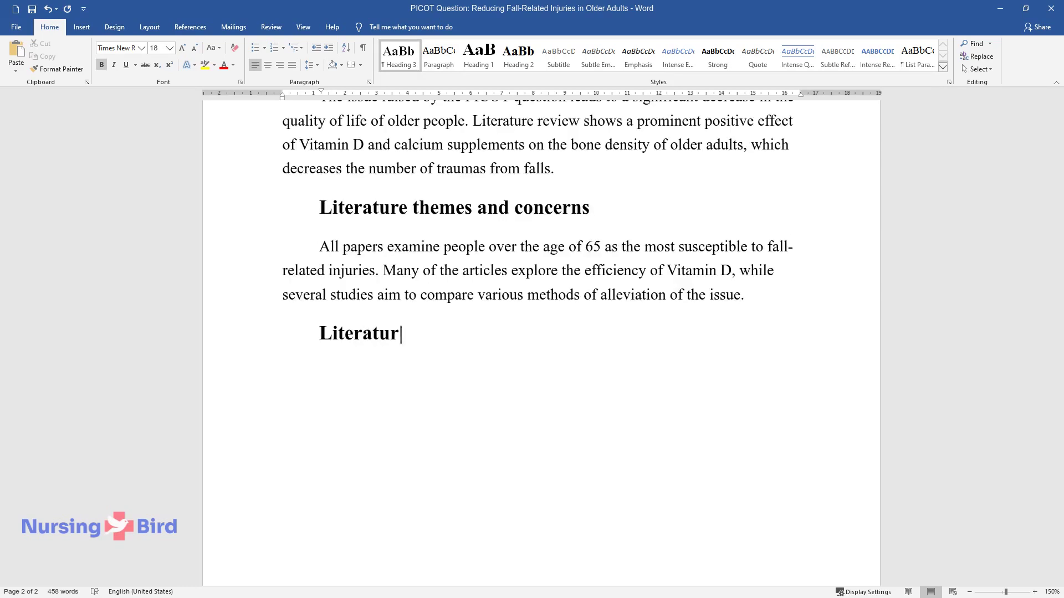
type("e perspective")
key("Return")
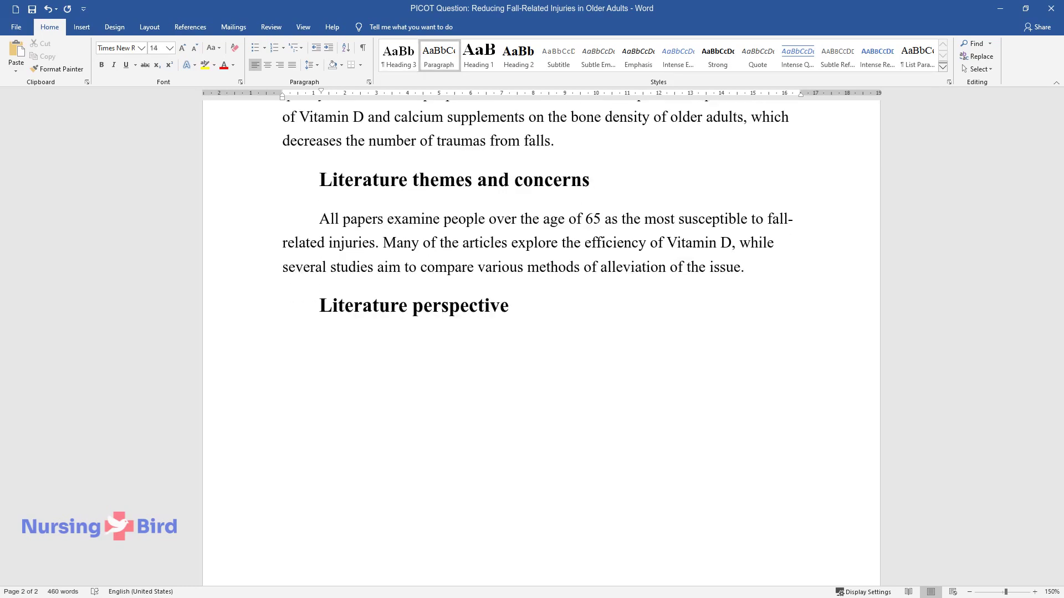
type("Controlled trials of the effect")
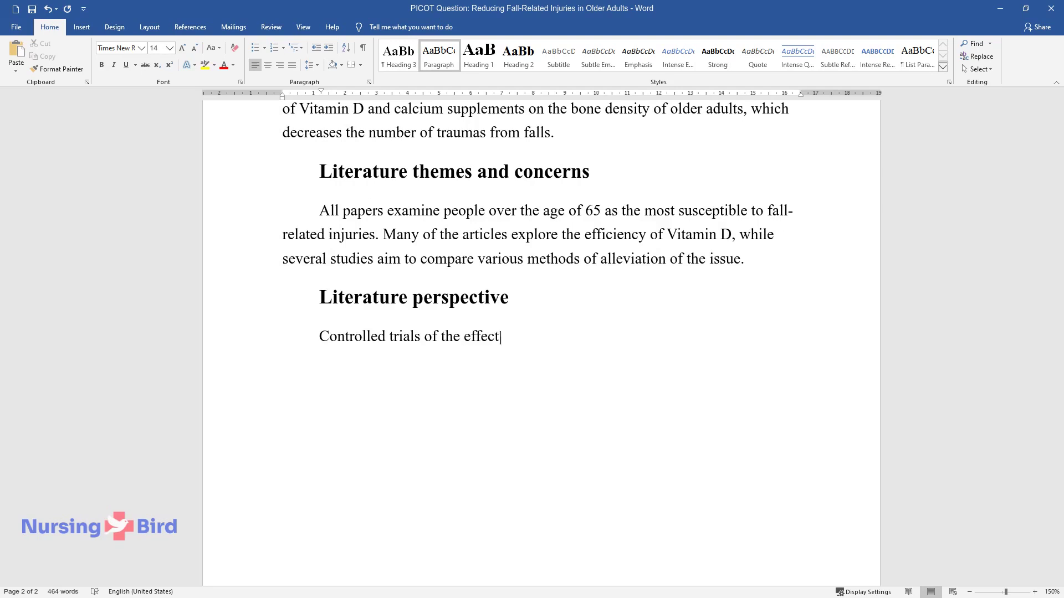
type("s of Vitamin D on falls have revea")
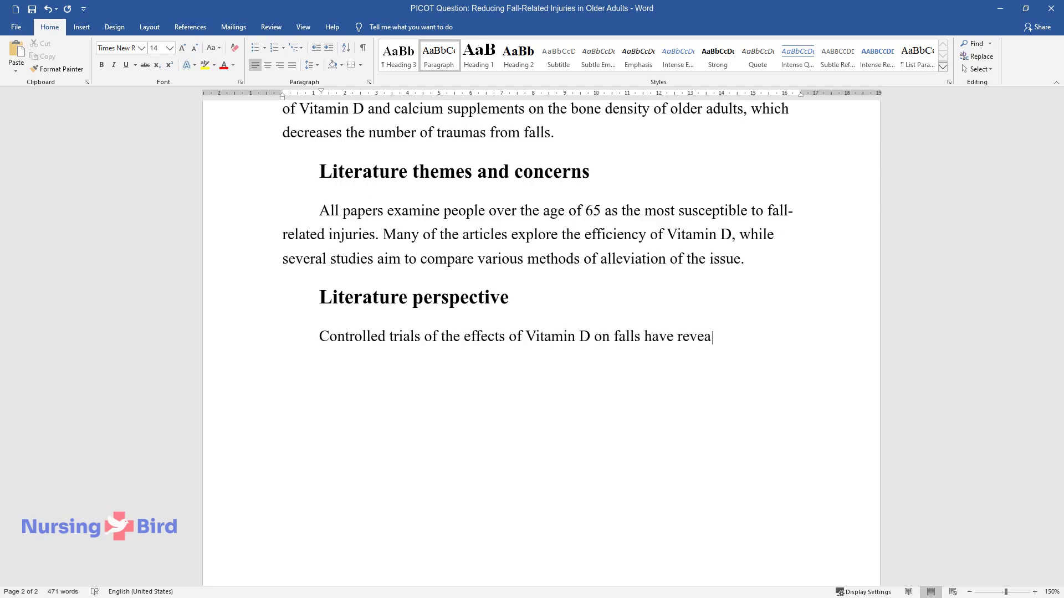
type("led that the numb")
type("er of incidents a")
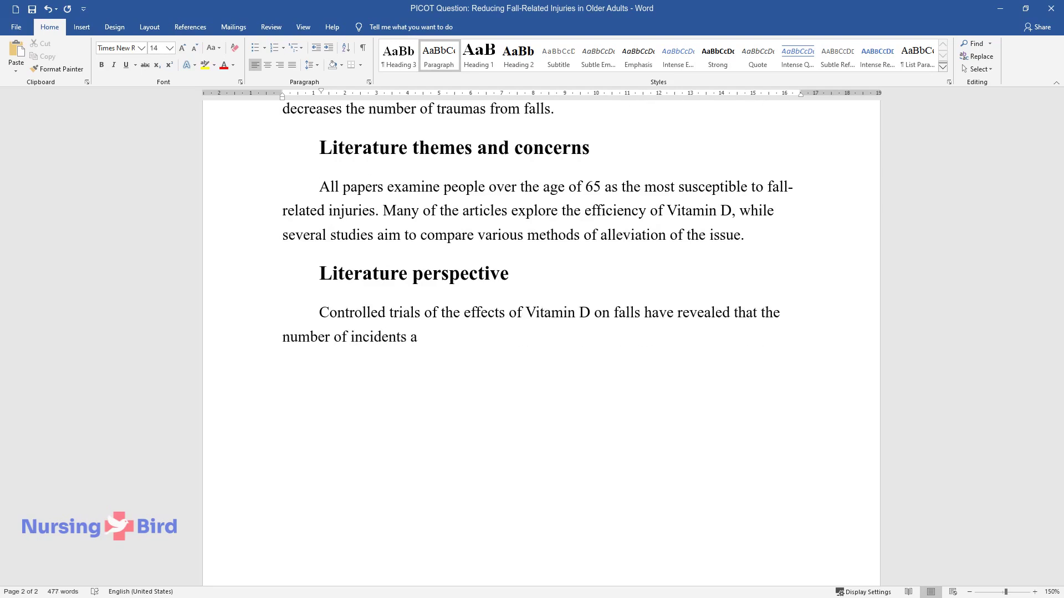
type("fter a 3-month treatment period ha")
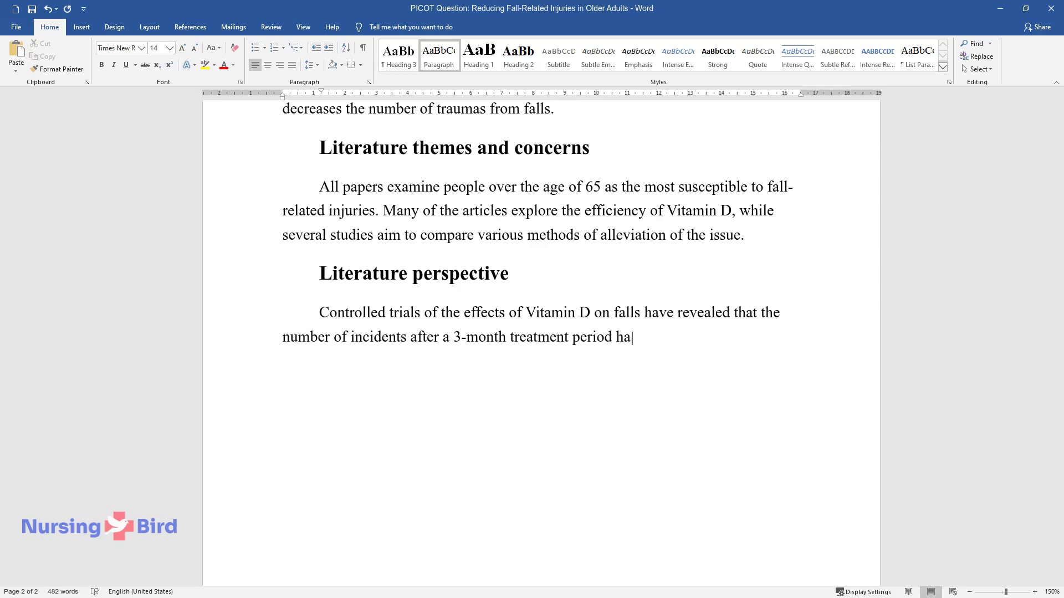
type("s been reduced by approximately 50%. Moreo")
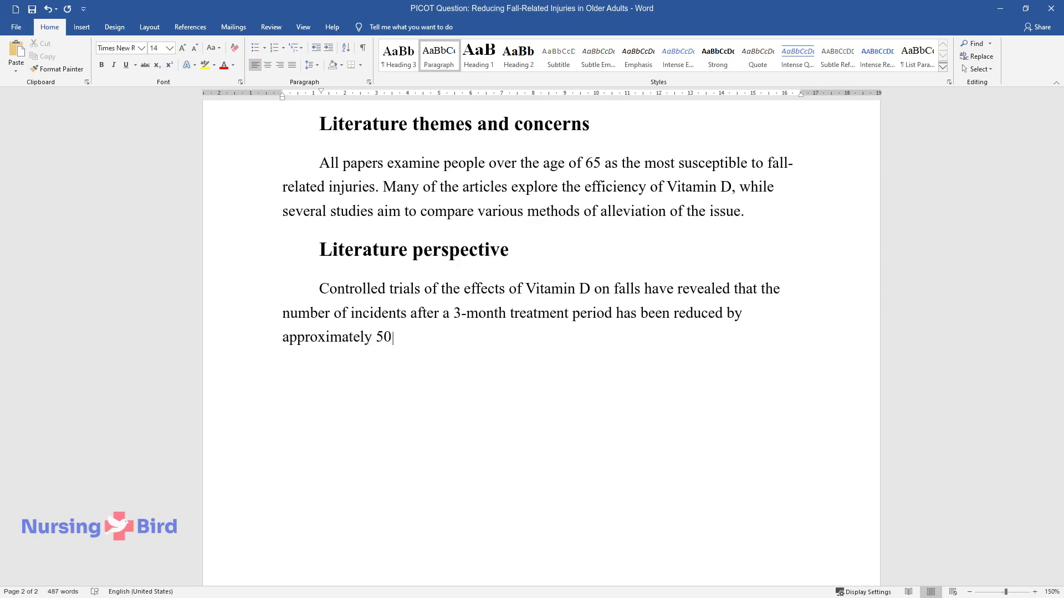
type("ver, it has been determine")
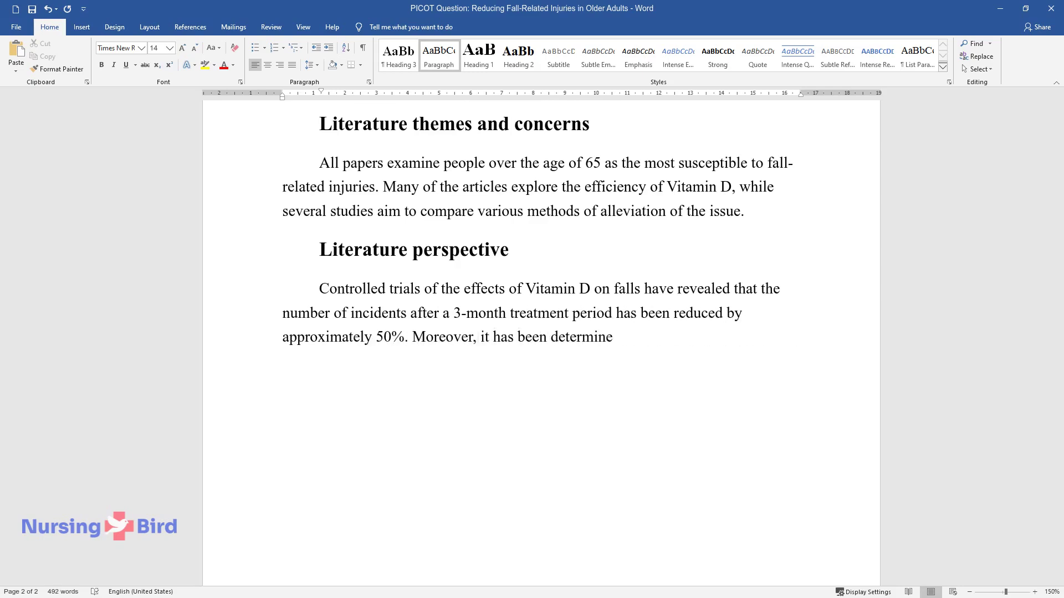
type("d that the use of assistive device")
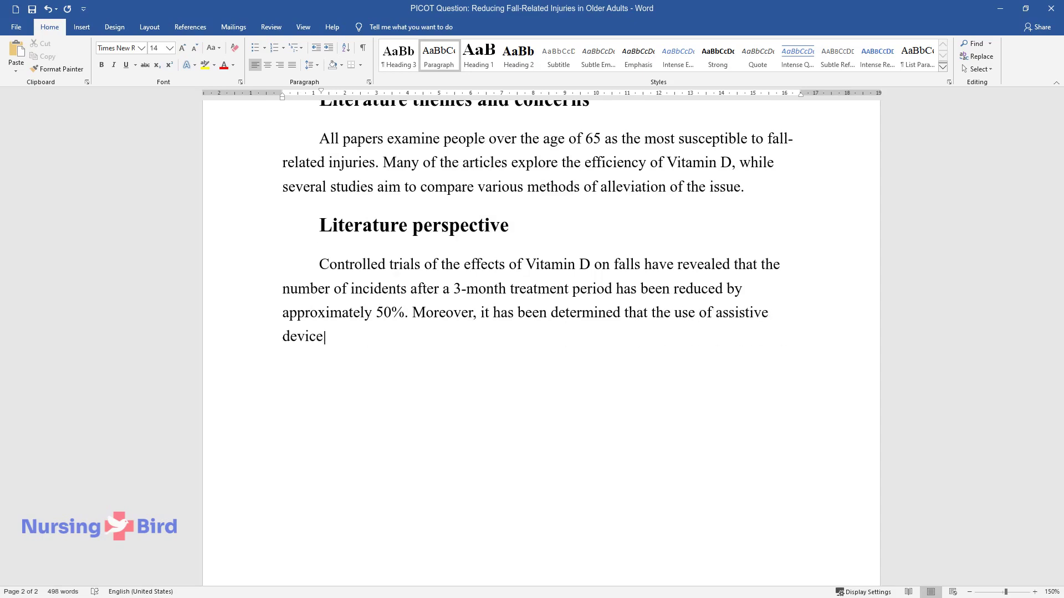
type("s is less efficient due to its tec")
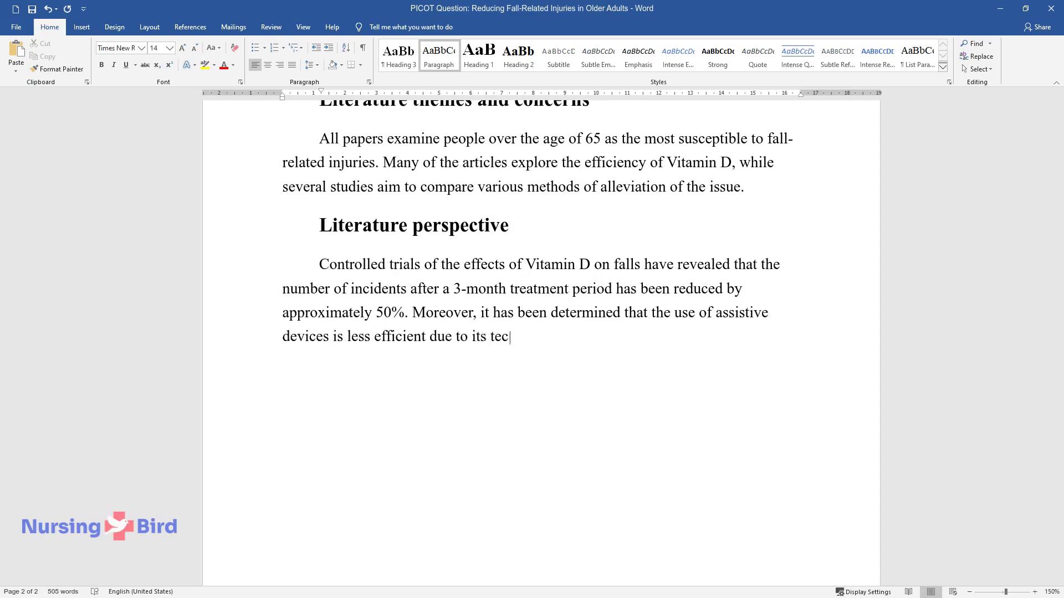
type("hnical limitations.")
key("Return")
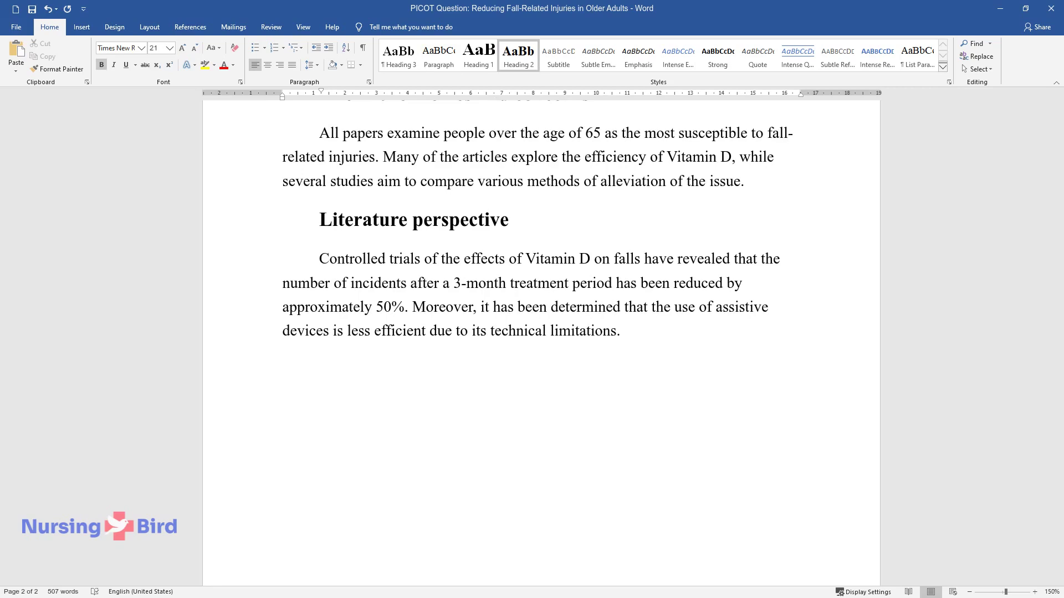
- Add the 'Recommendations' heading and begin its paragraph on combining all suitable fall-reduction methods
type("Recommendations")
key("Return")
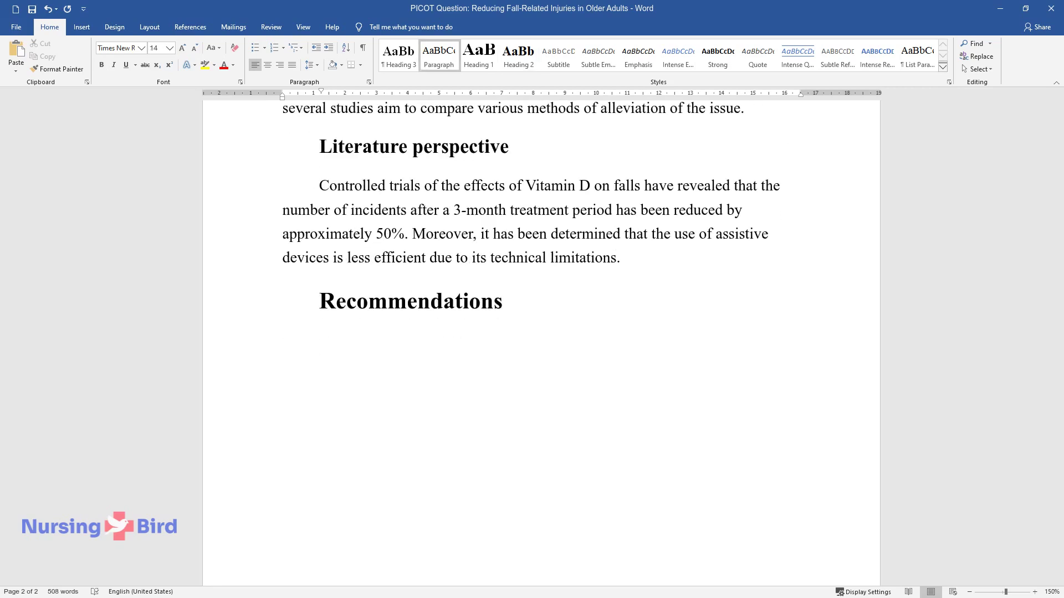
type("It is essential t")
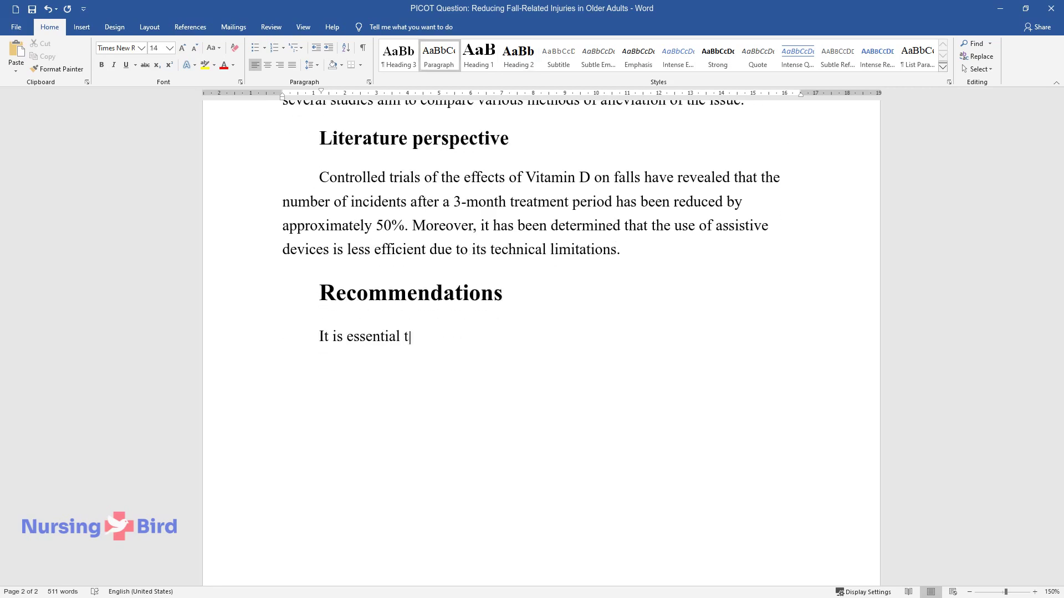
type("o combine all the suitable methods")
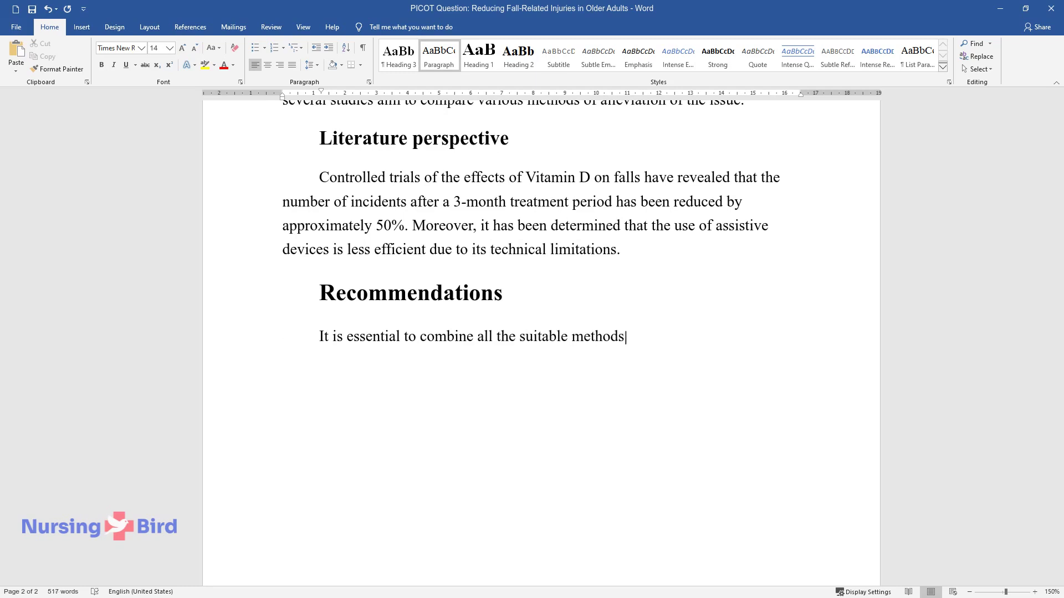
type(" of fall reduction to achieve the b")
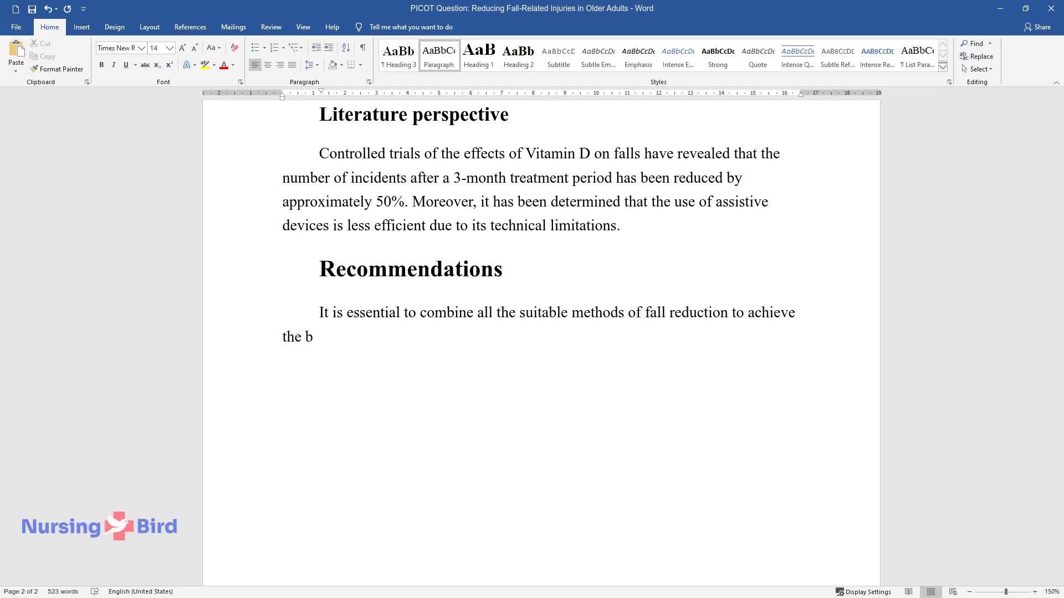
type("est possible outcome. Physical exer")
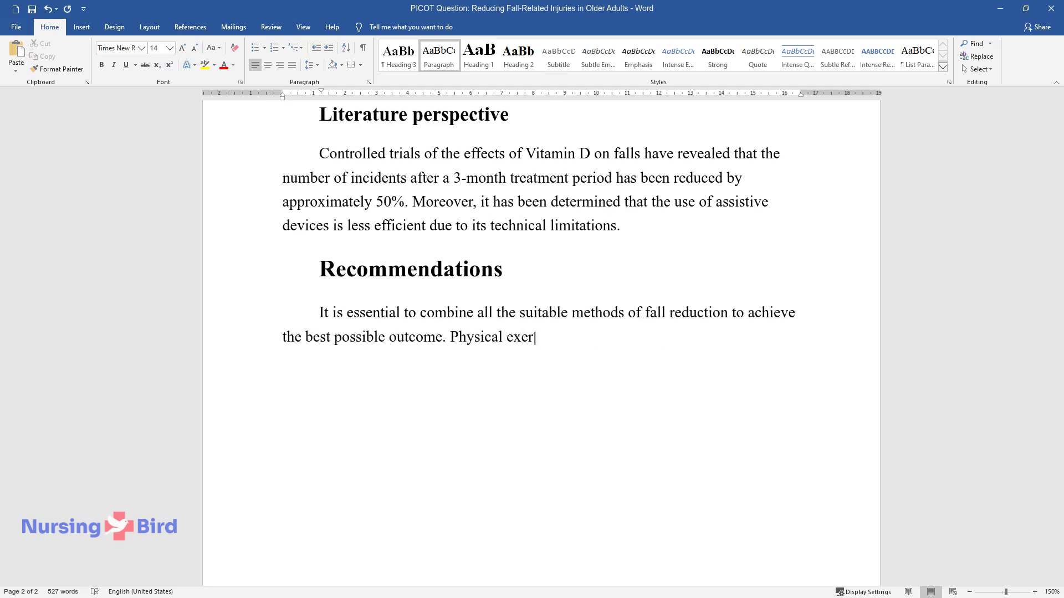
type("cise is recommended for older people to keep muscle strength")
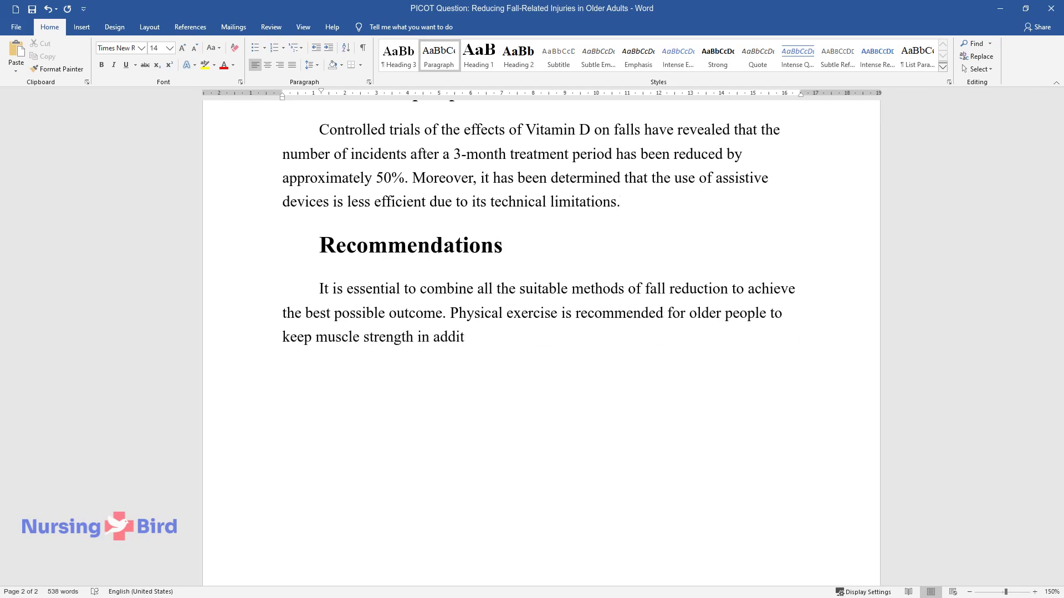
type(" in addition to keeping high bone density w")
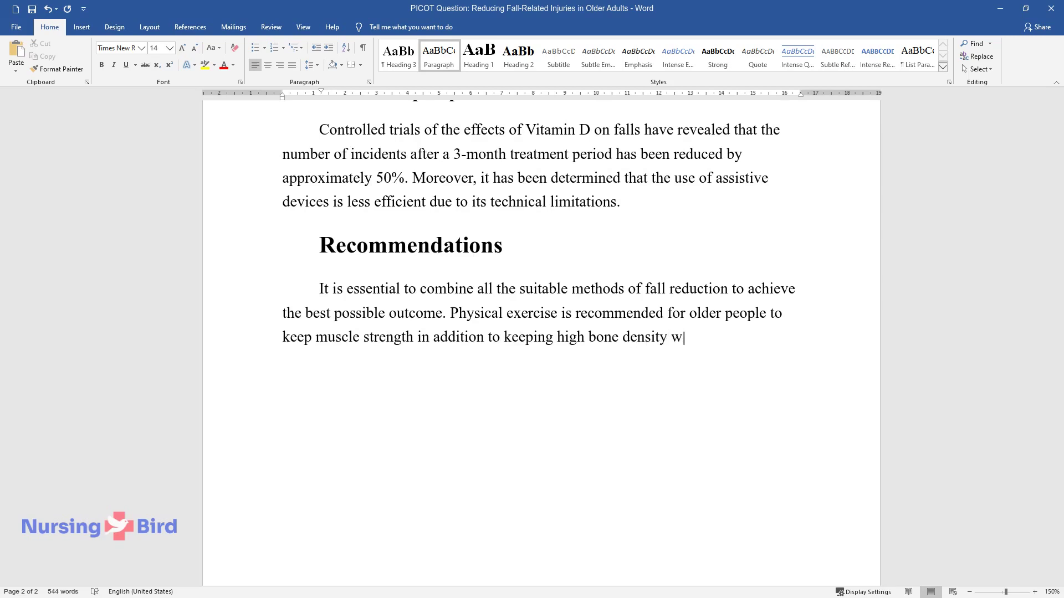
type("ith Vitamin D intake. Nurses are en")
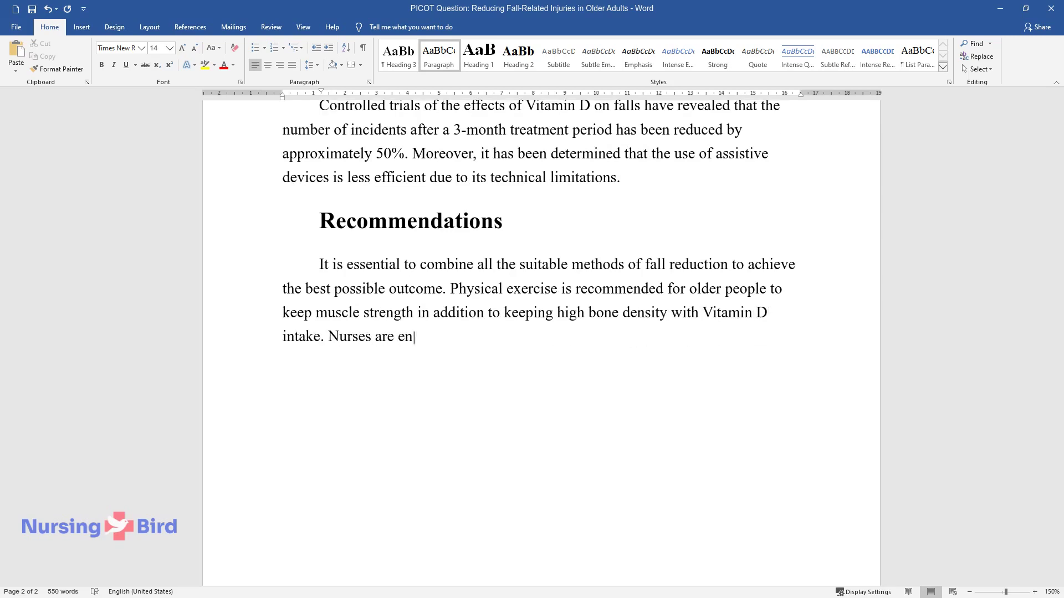
type("couraged to explore the topic to b")
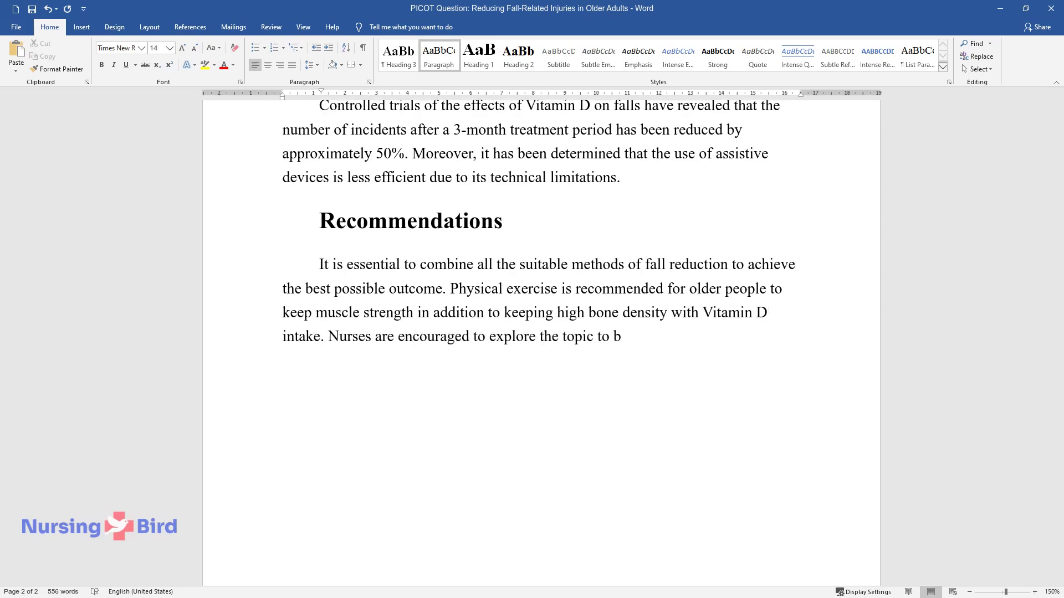
type("e able to determine the optimal dos")
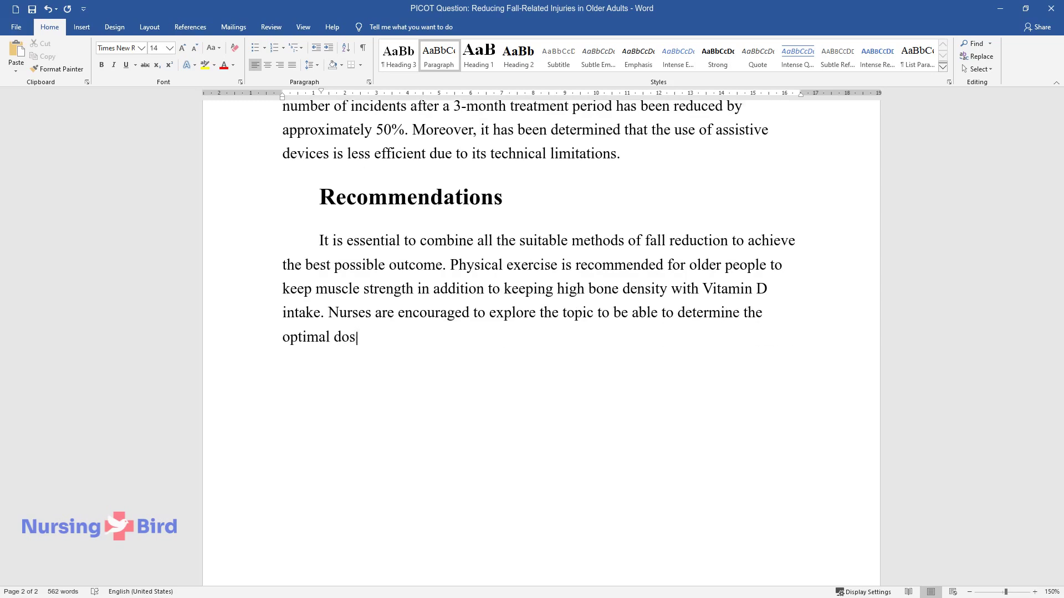
type("e of Vitamin D. I")
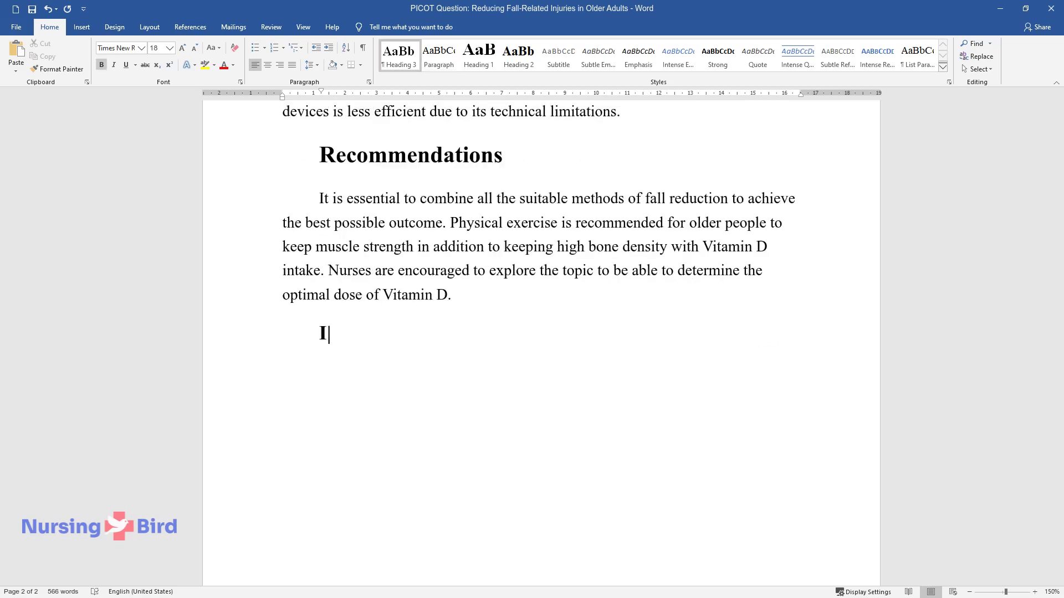
type("mpact of Recommendations")
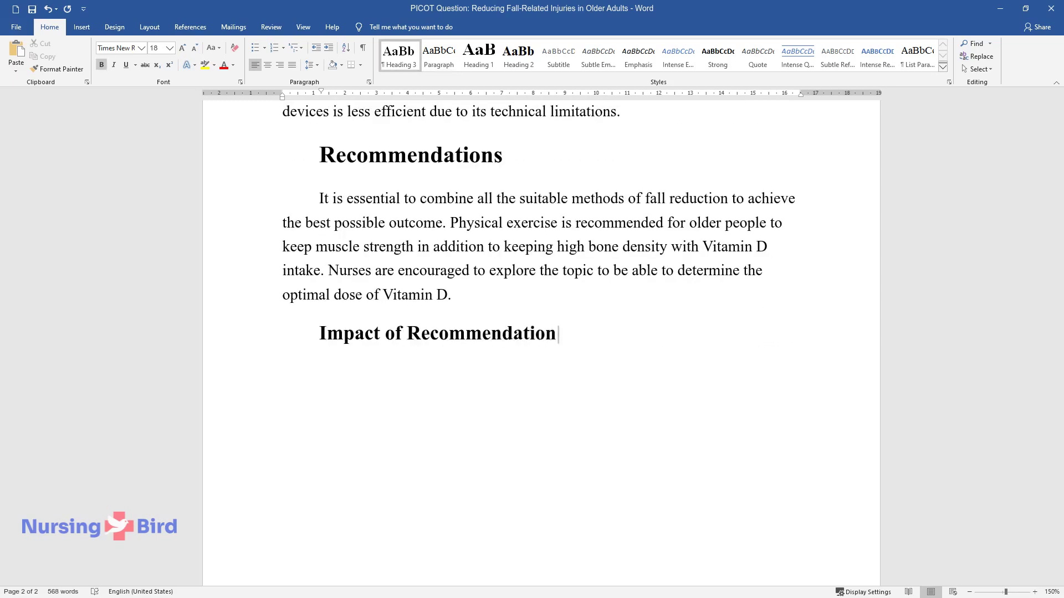
- Write the Impact paragraph on how Vitamin D helps osteoporotic patients with assistive devices, reducing injuries
key("Return")
type("Patients who ")
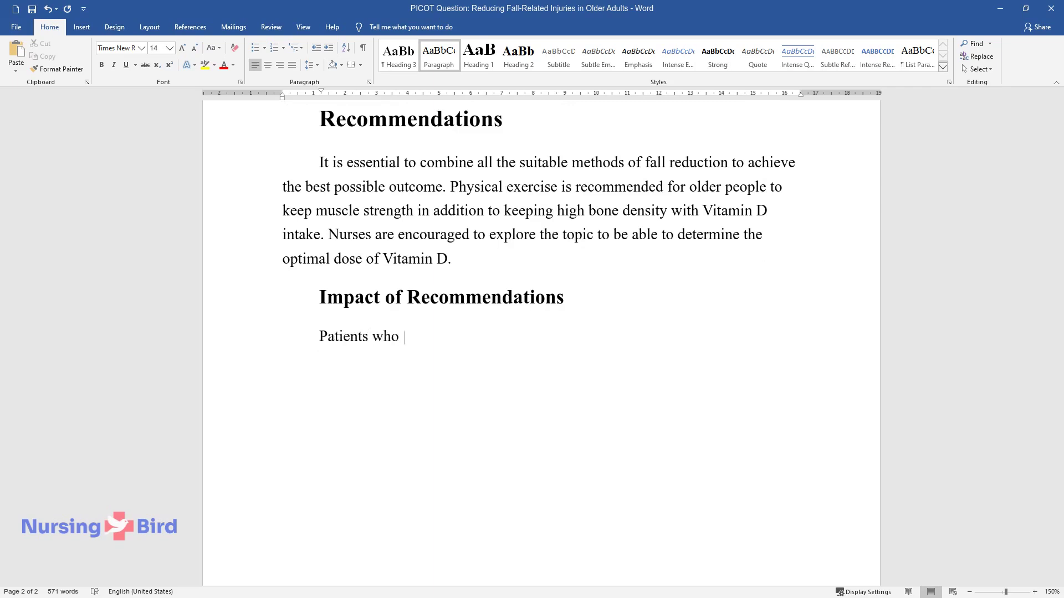
type("have osteoporosis and use assistive")
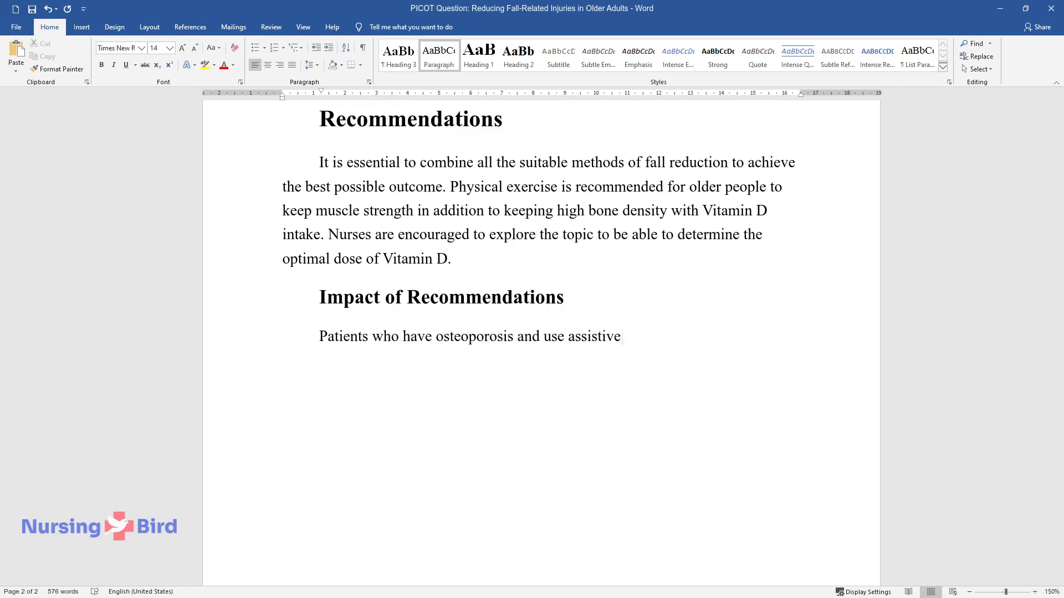
type(" devices are prone to chronic disea")
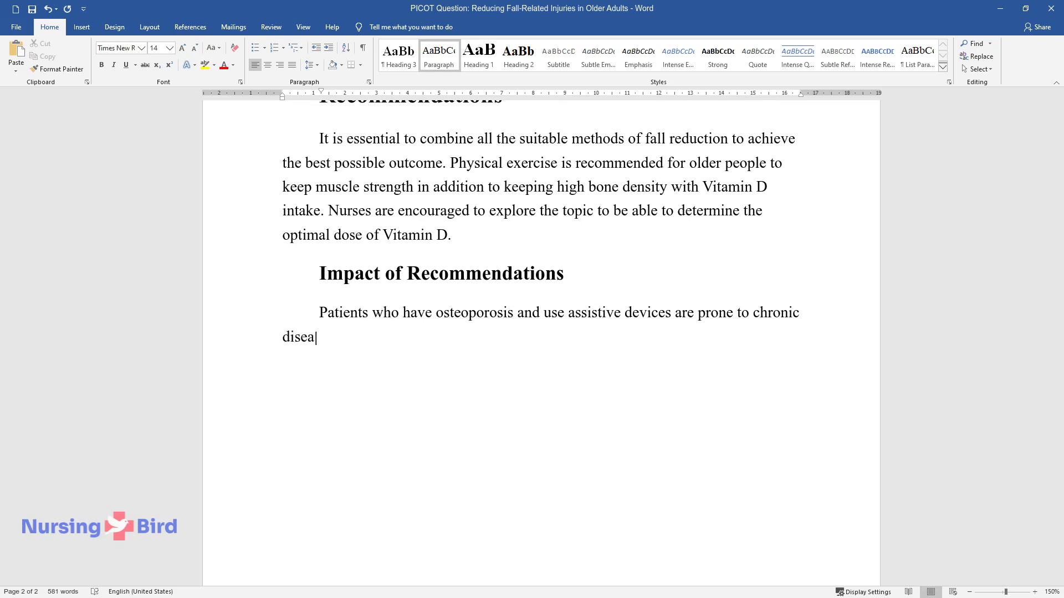
type("ses related to gait and posture cha")
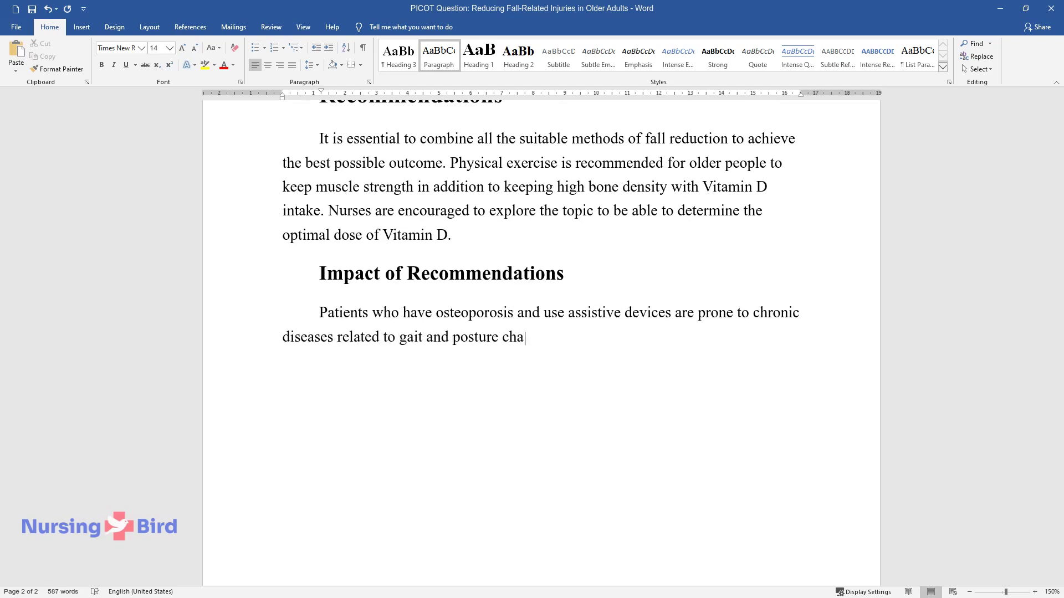
type("nges and would benefit significantl")
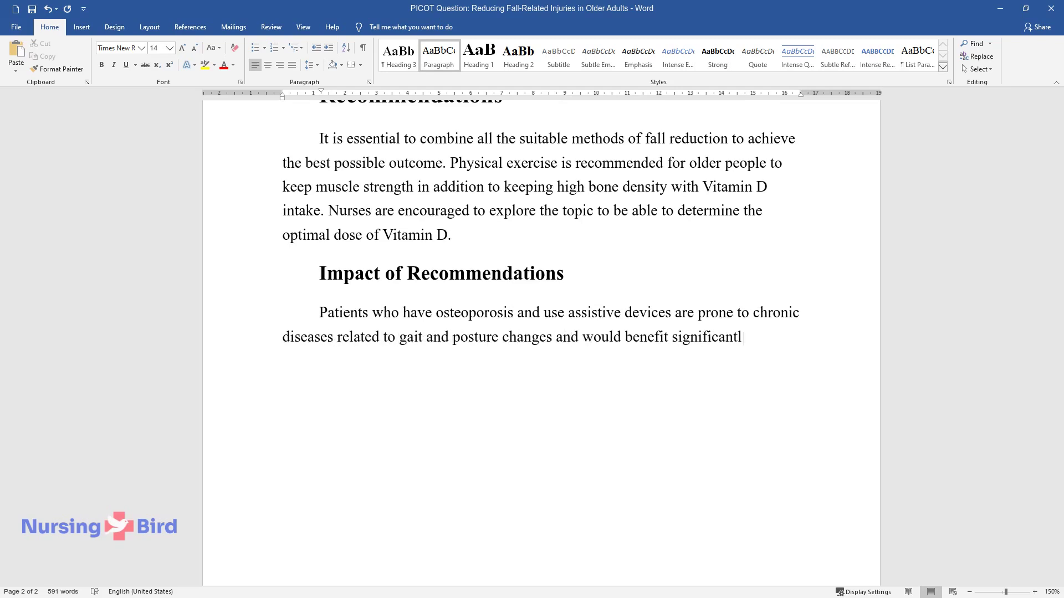
type("y from Vitamin D supplements. Nurs")
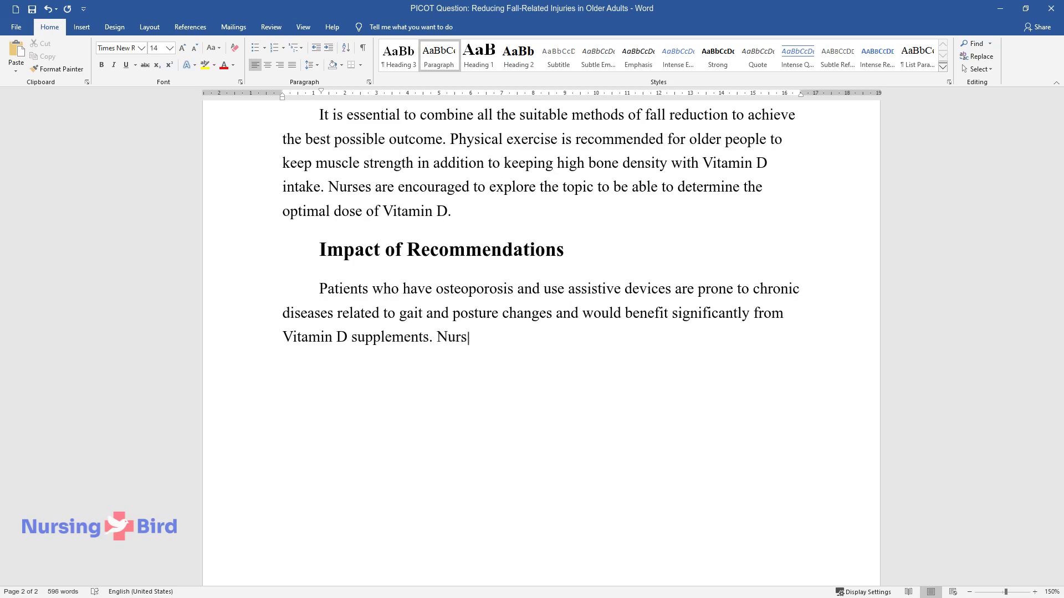
type("es and healthcare facilities will ex")
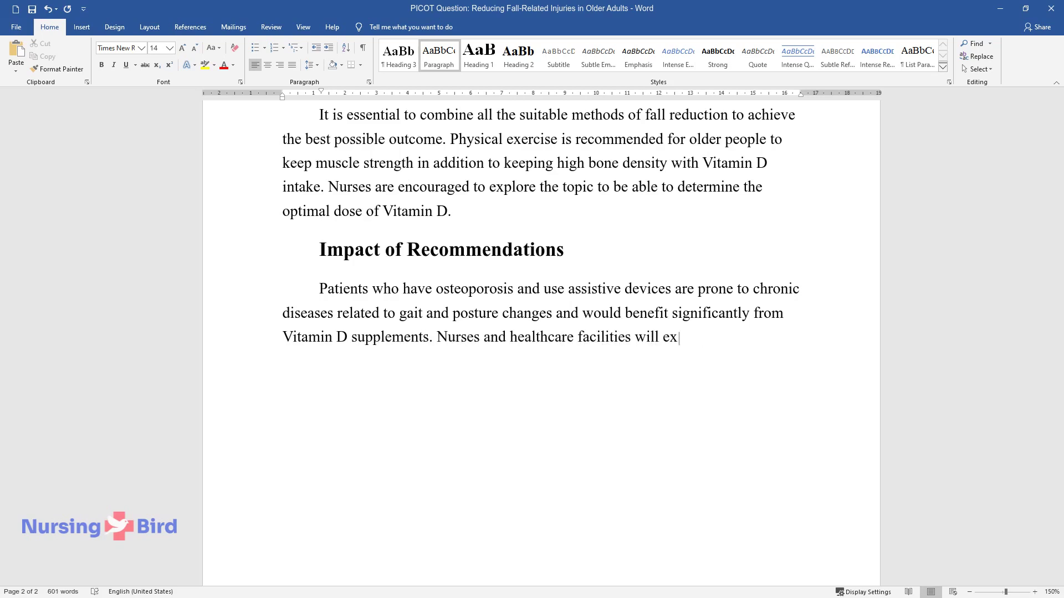
type("perience less strain due to the low")
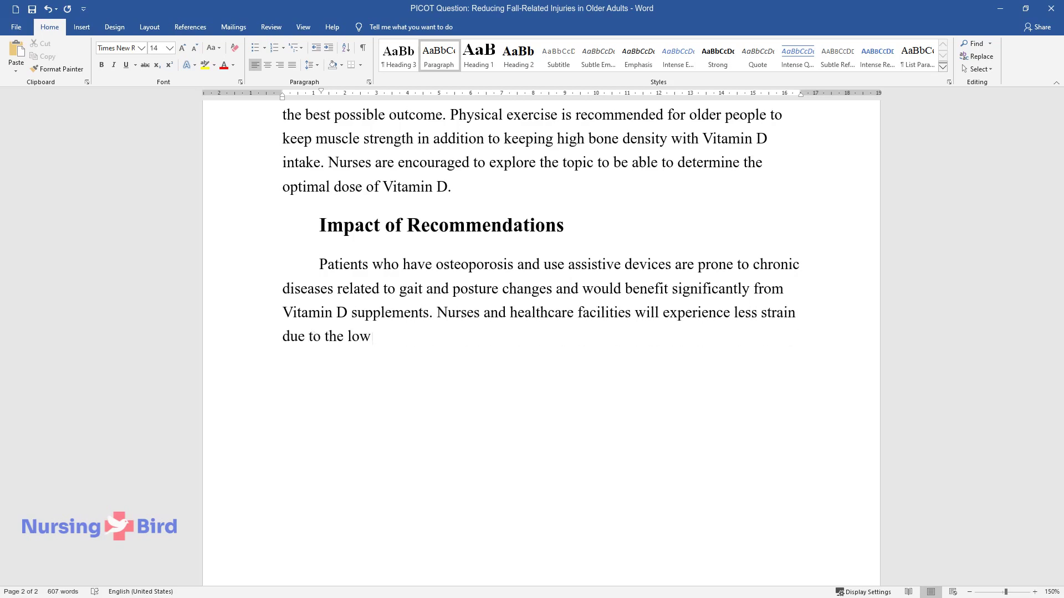
type("er number of fall-related injuries.")
key("ctrl+Return")
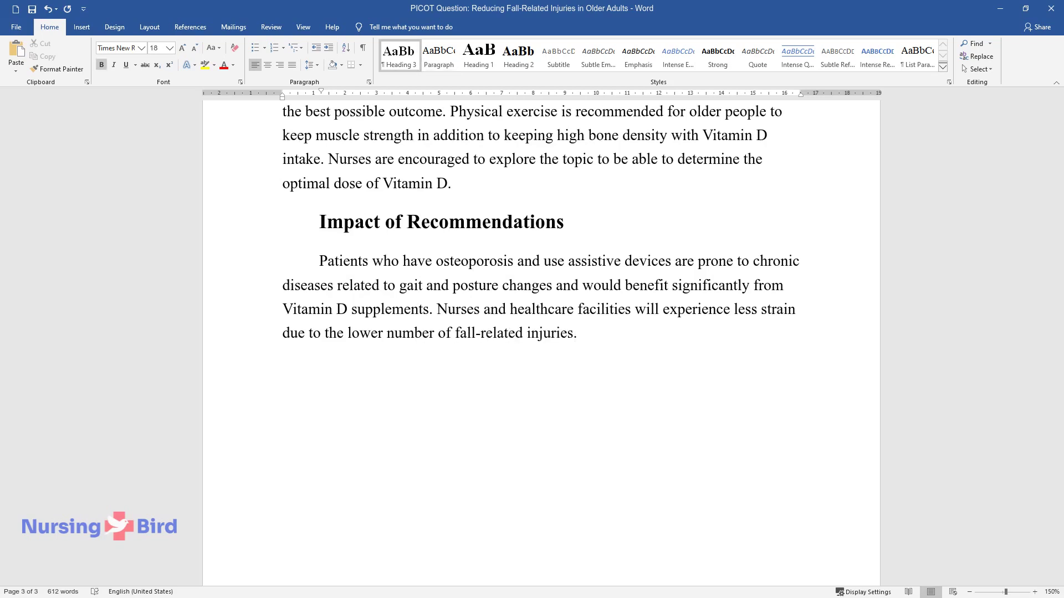
- Add the 'Feasibility of Recommendations' heading with its paragraph on optimal Vitamin D dosage and independence
type("Feasibility ")
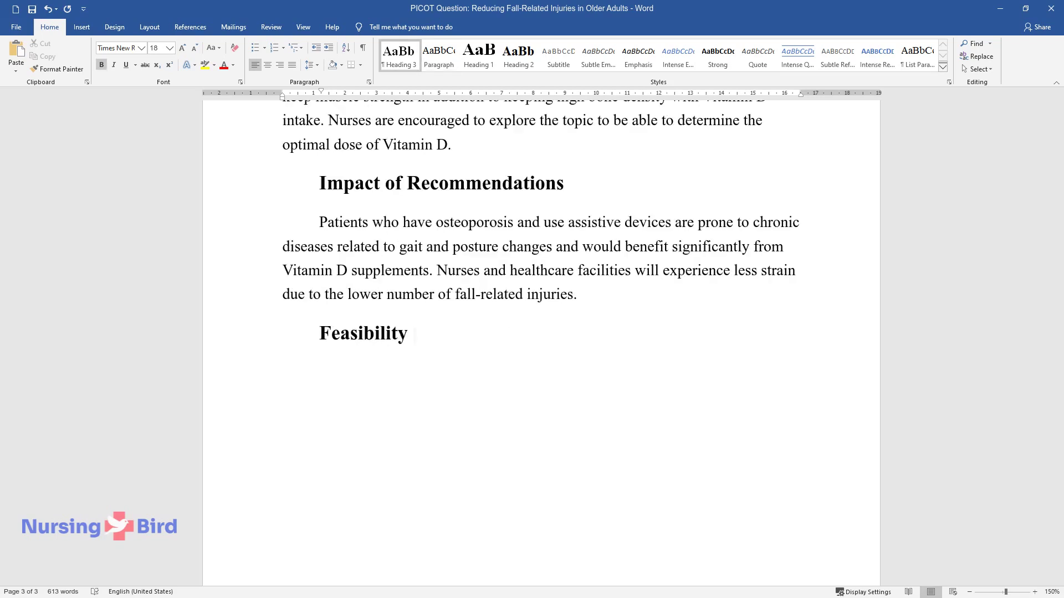
type("of Recommendations")
key("Return")
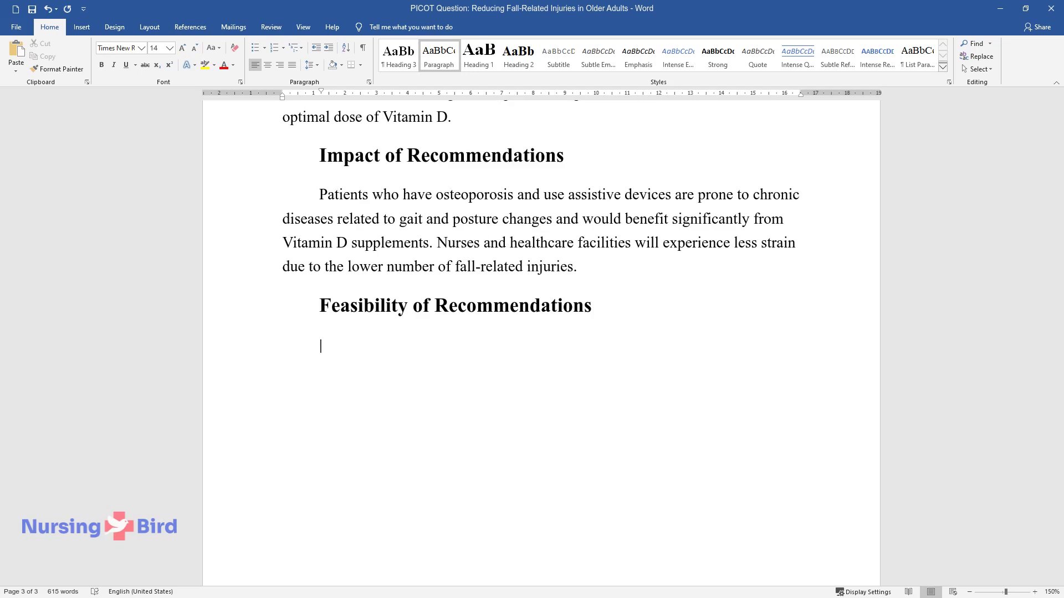
type("The necessity of the optim")
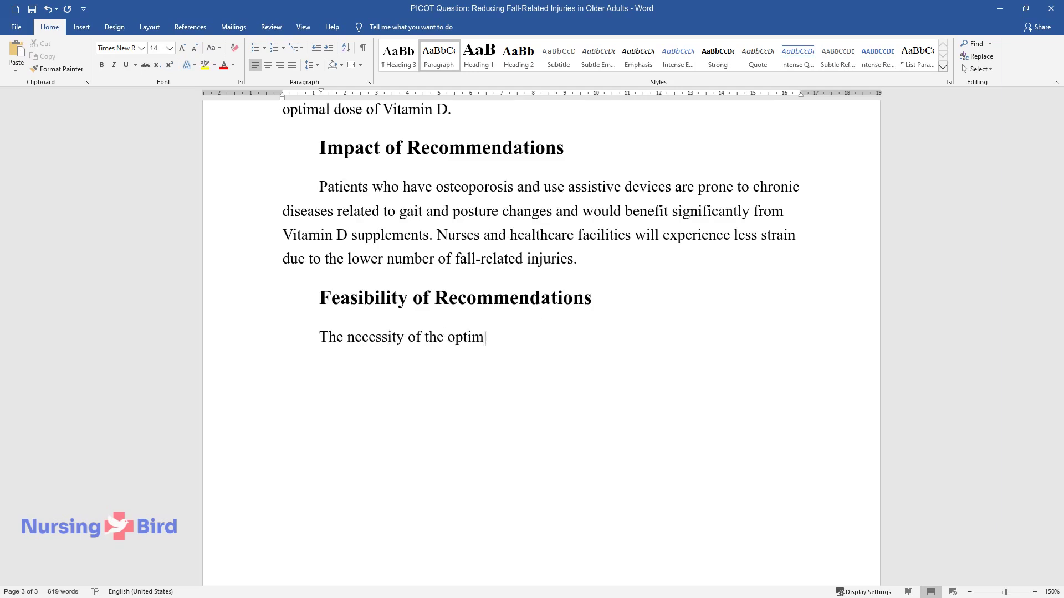
type("al dosage comes from the adverse eff")
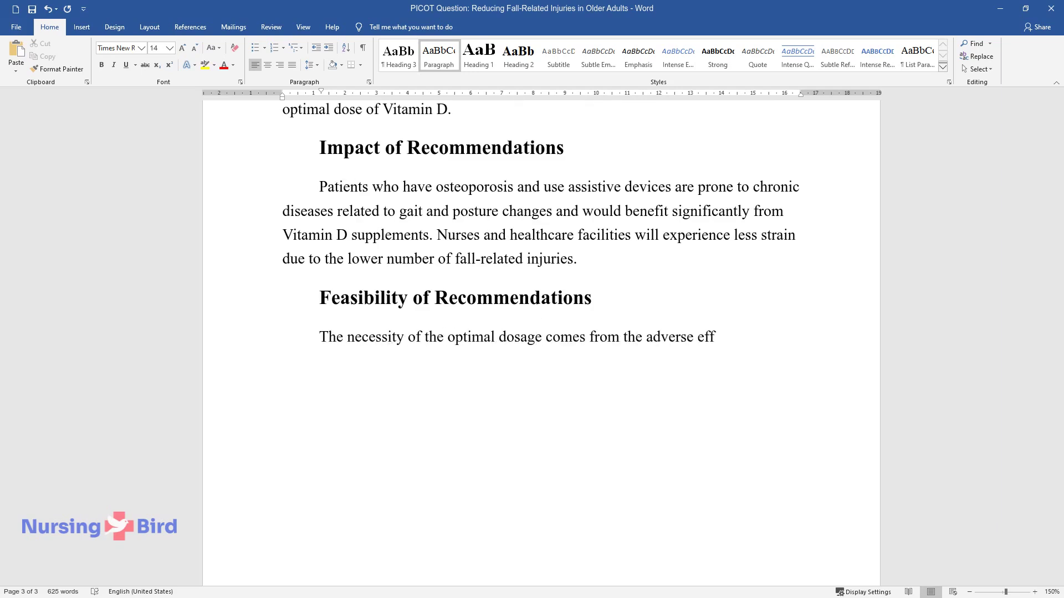
type("ects of inappropriate Vitamin D int")
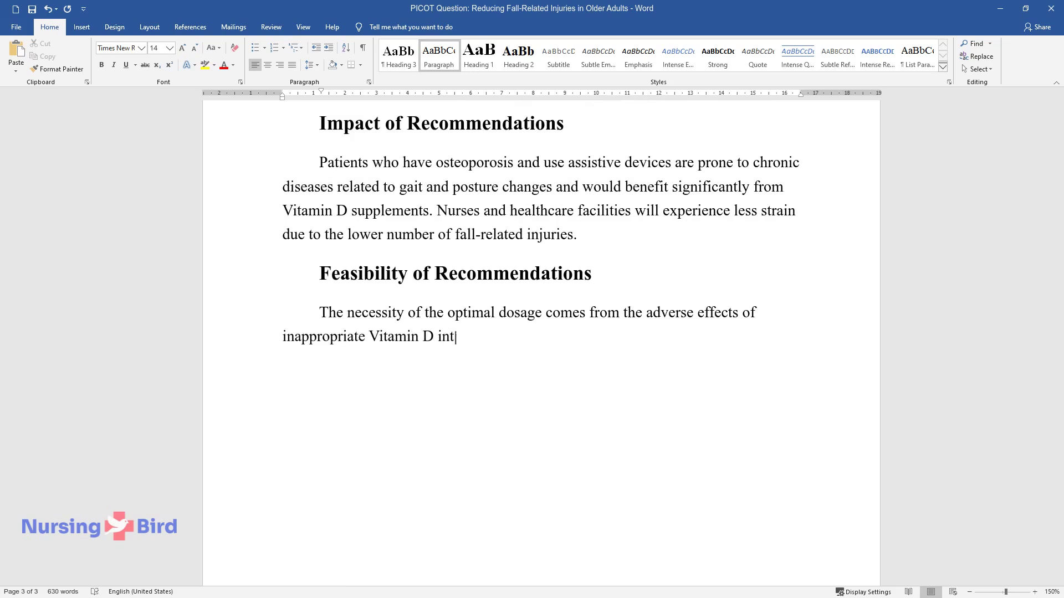
type("ake. A combination of suitable prevention measures can help a p")
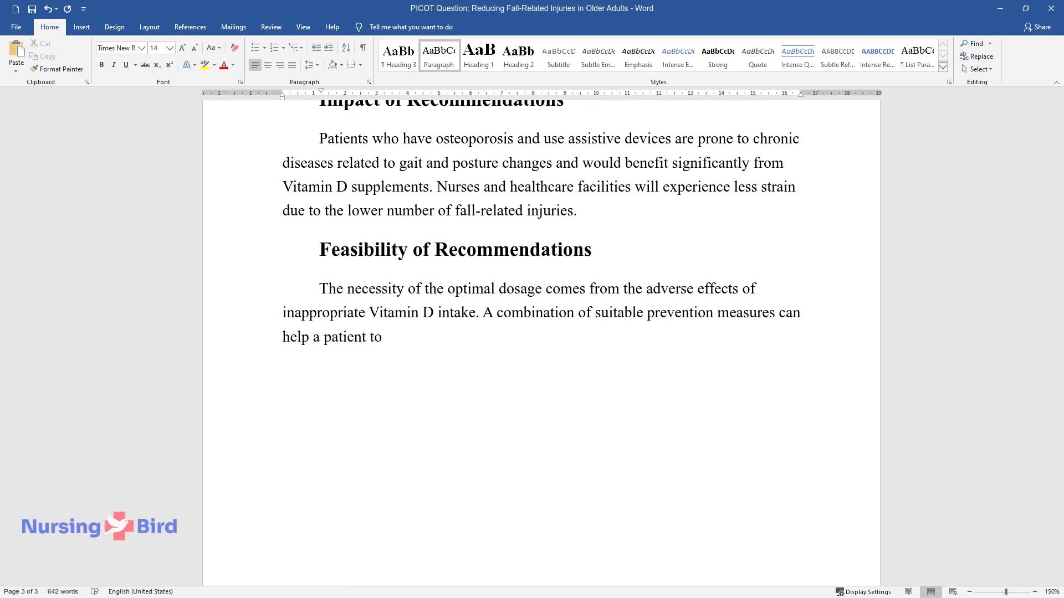
type("atient to avoid the adverse impact of a treat")
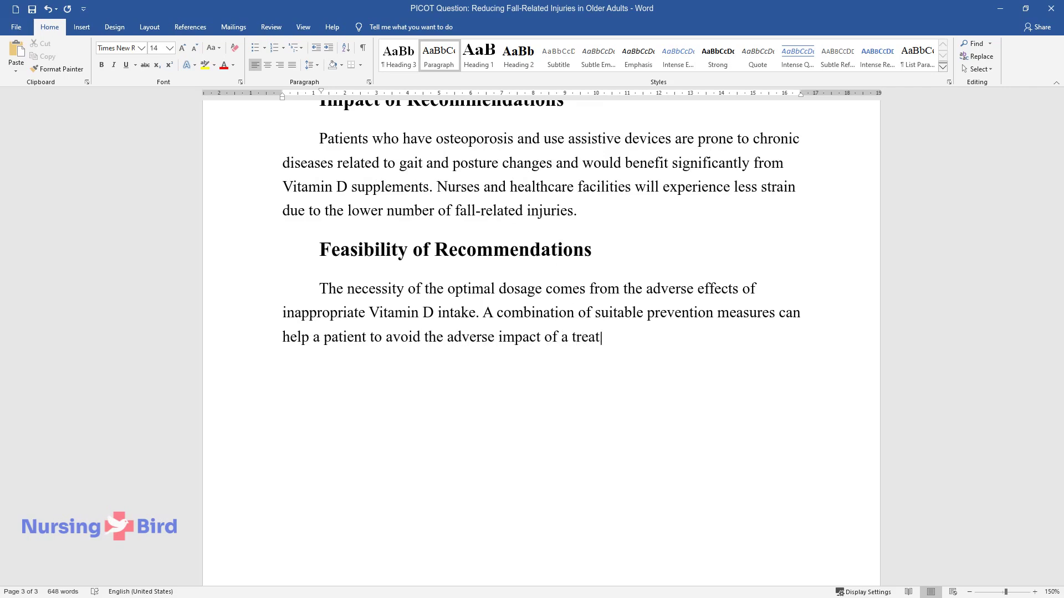
type("ment that is non-vital for that individual. Patients ")
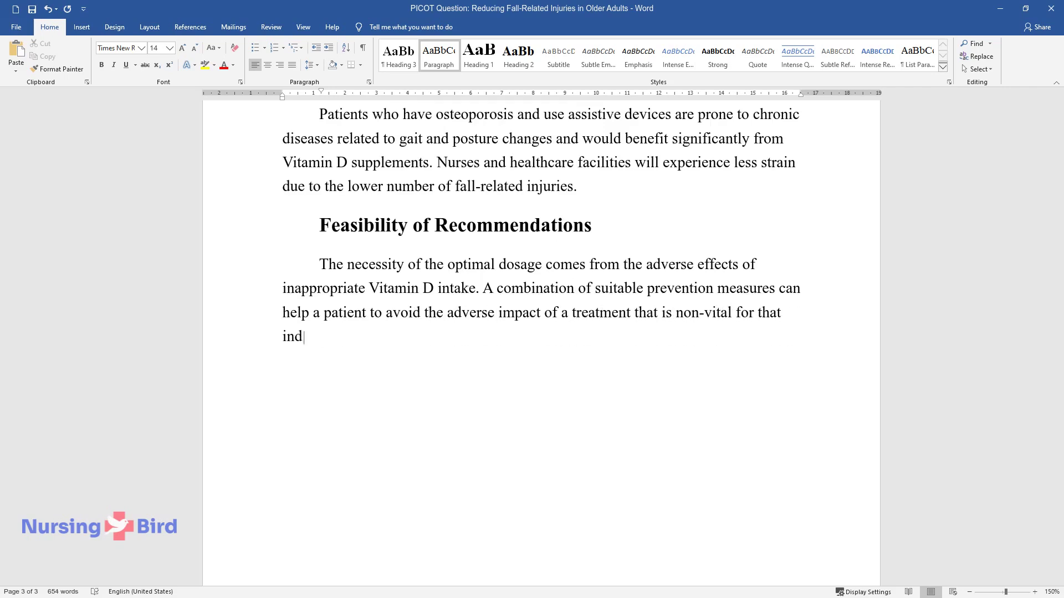
type("will be able to ha")
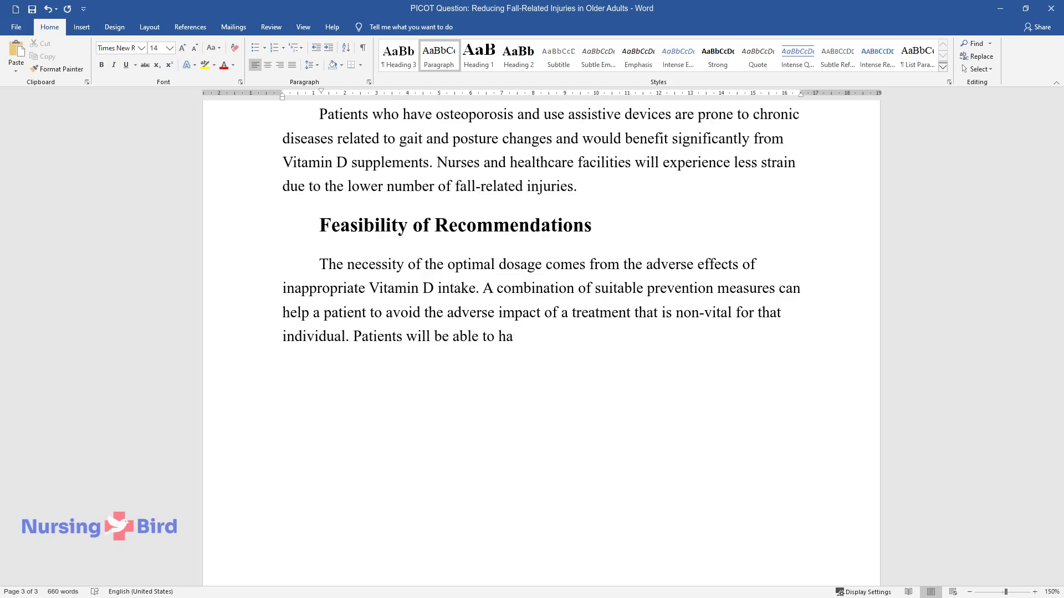
type("ve a higher level of independence.")
left_click(591, 225)
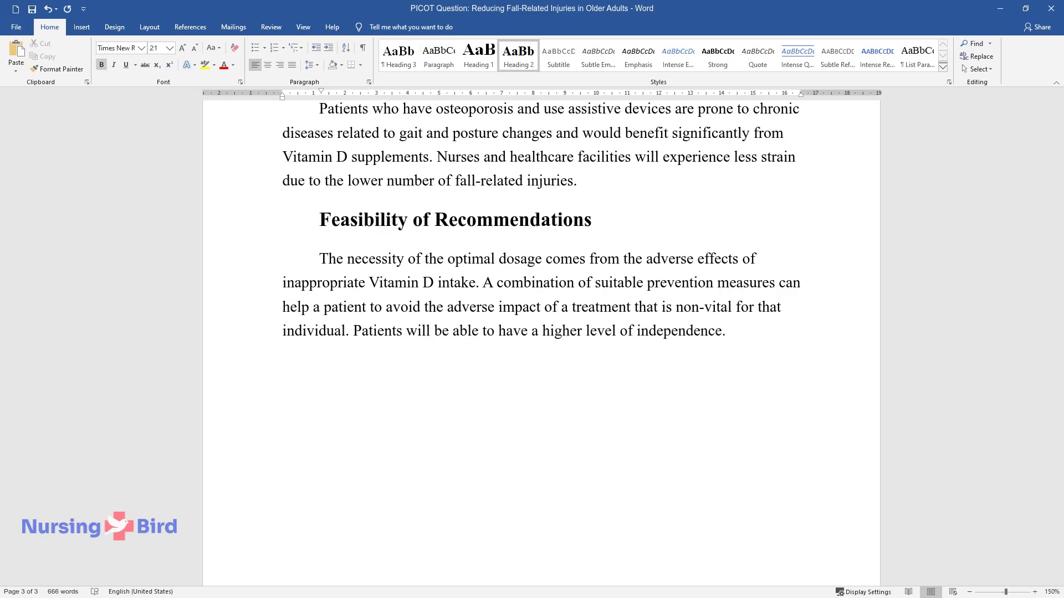
- Type the 'Conclusion' heading and begin its paragraph urging nurse practitioners to include Vitamin D supplements
type("Conclusion")
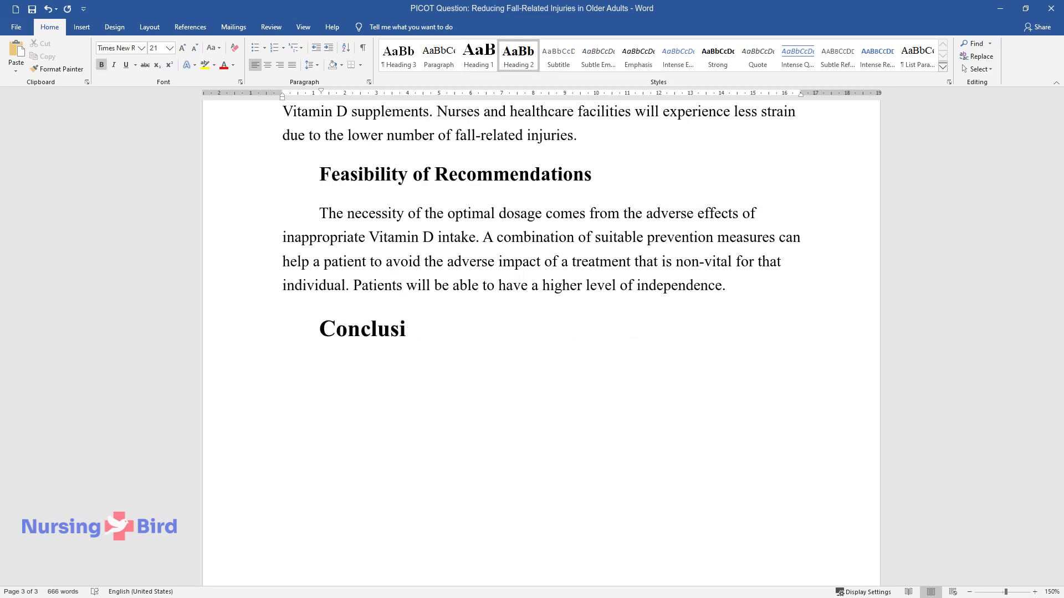
key("Return")
type("Nurse prac")
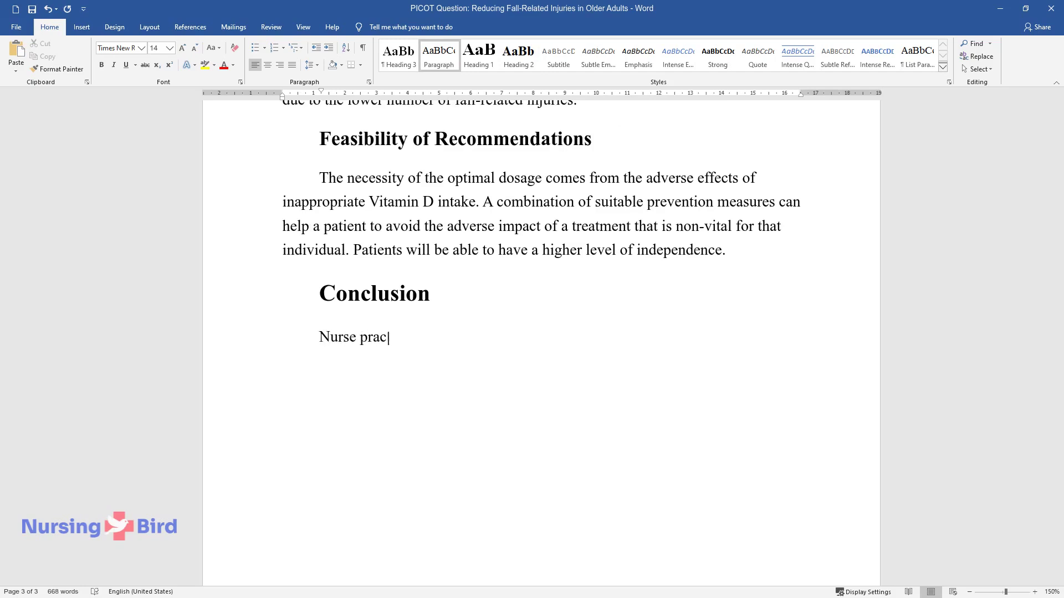
type("titioners are encouraged to includ")
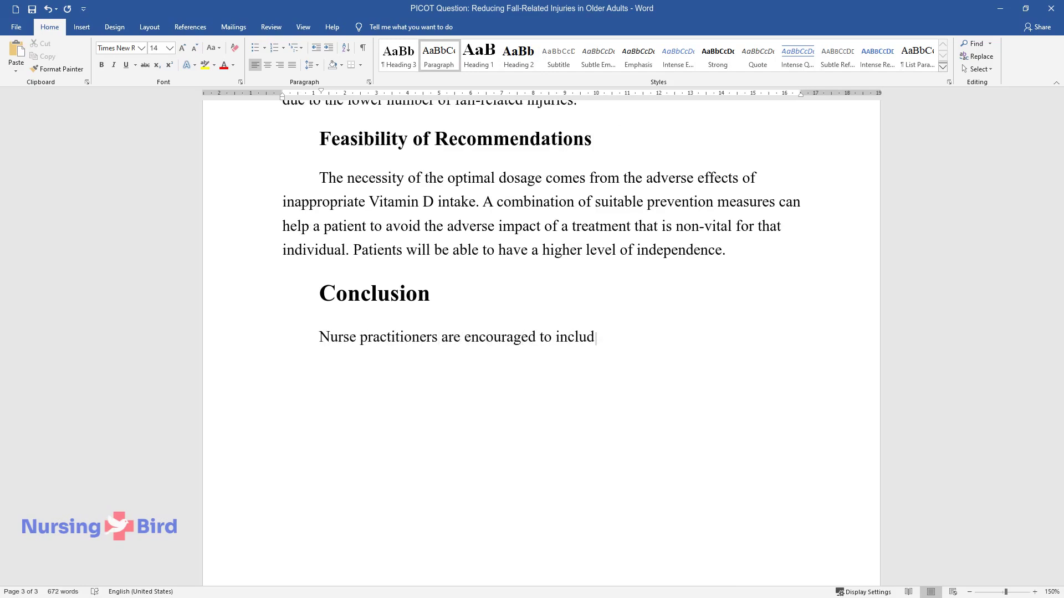
type("e Vitamin D supplements as their pri")
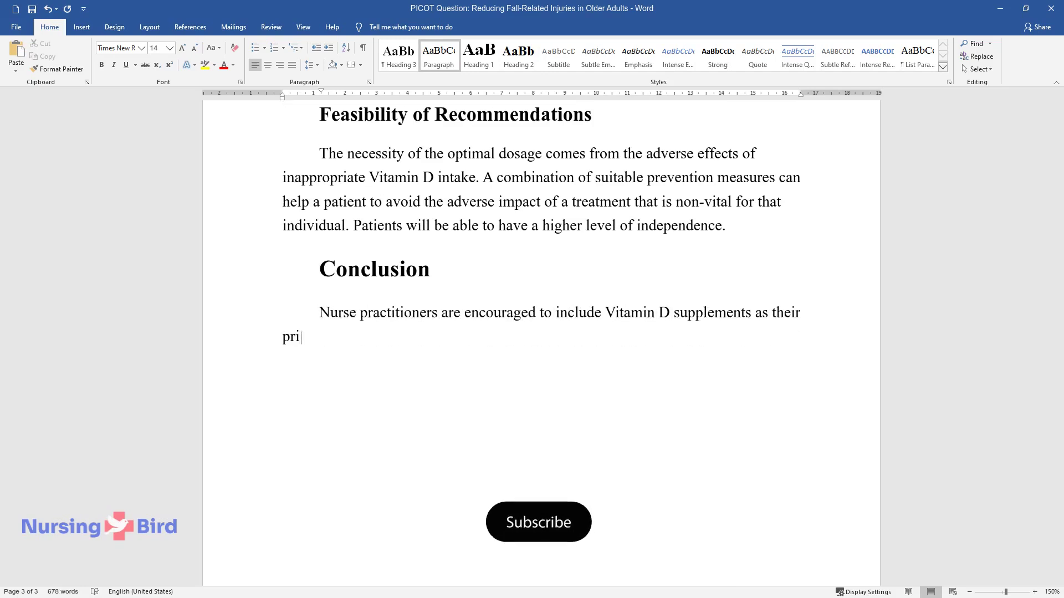
type("mary recommendations for older peop")
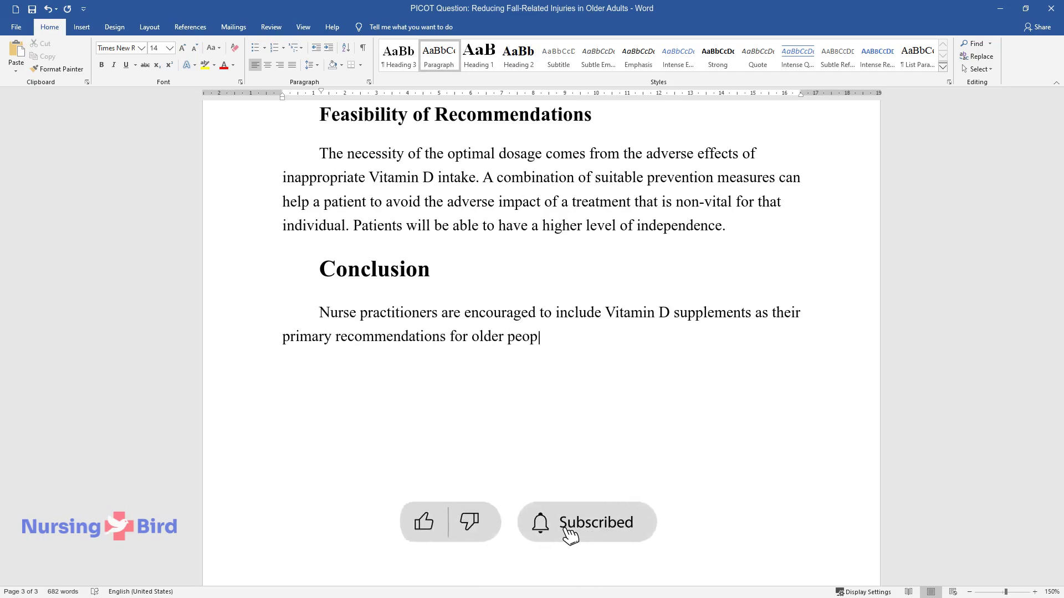
type("le. Studies reveal that it has the ")
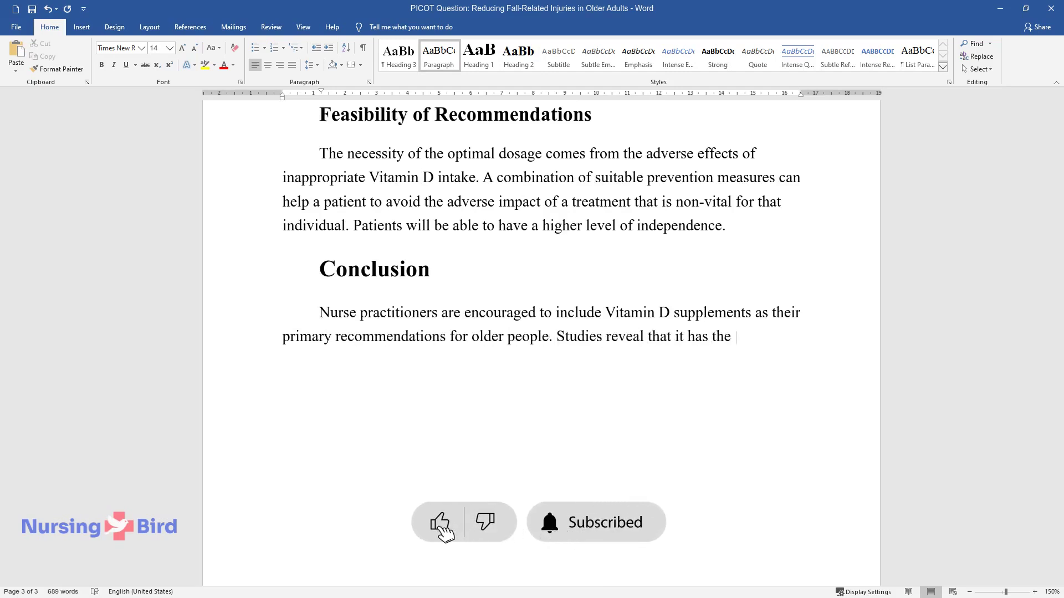
type("highest potential among potential s")
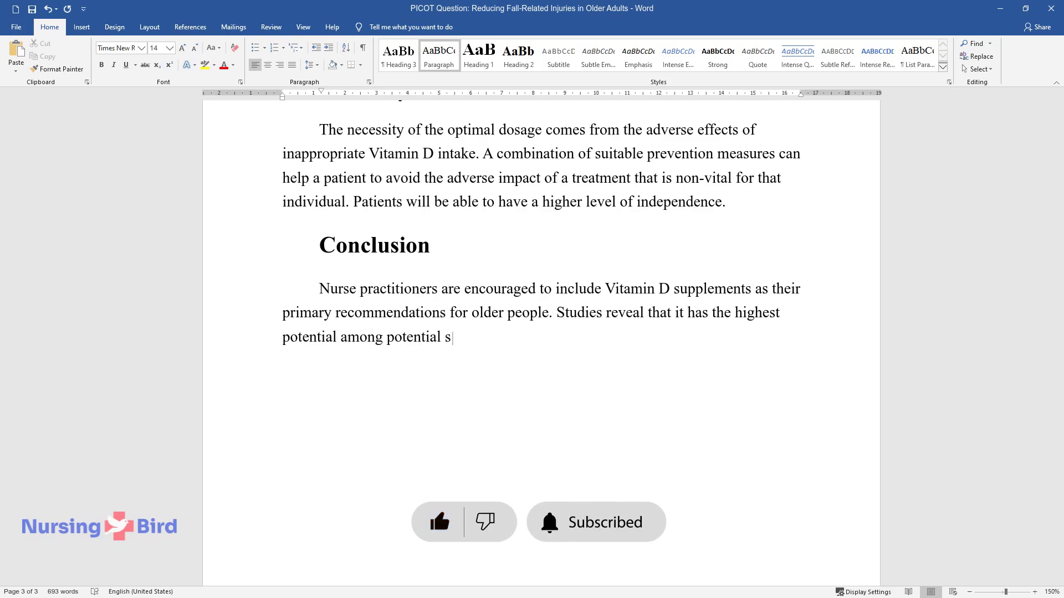
type("olutions to the high rates of fall-")
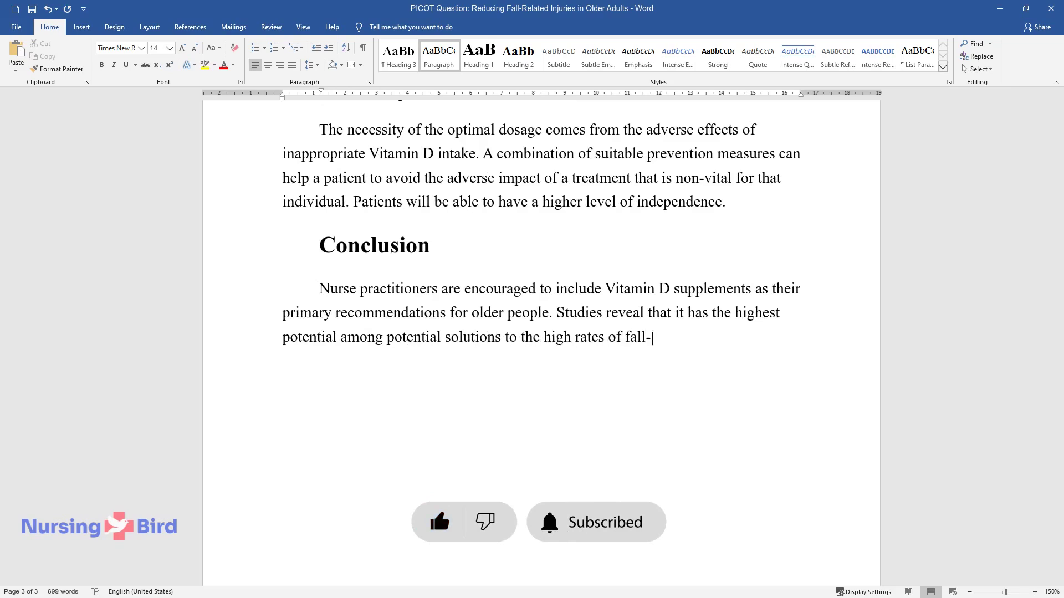